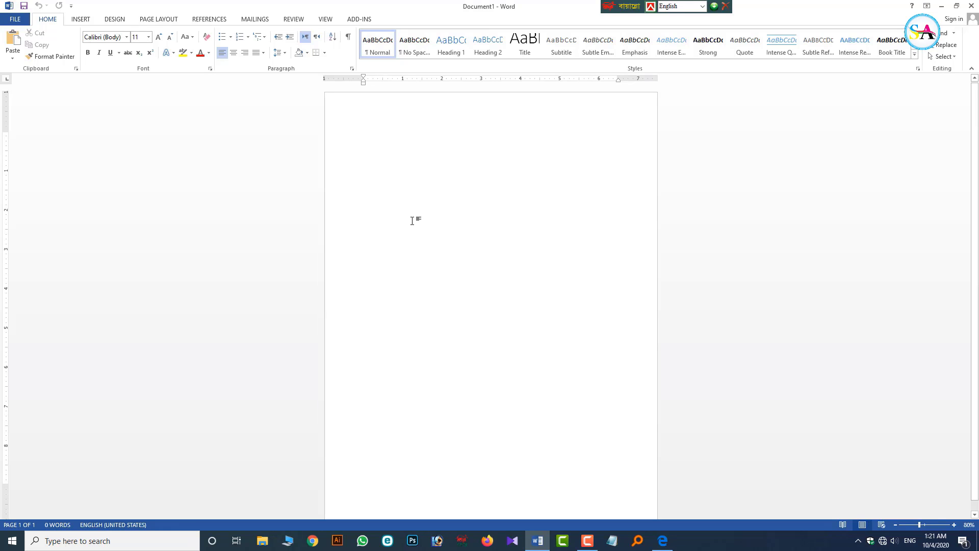
# - Set the paper size to A4 in Page Setup
pyautogui.click(164, 20)
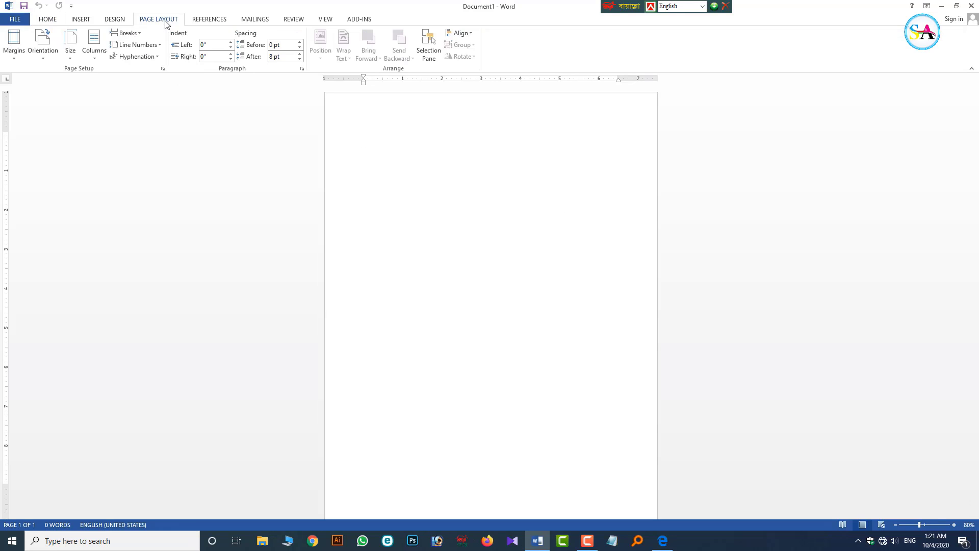
pyautogui.click(73, 48)
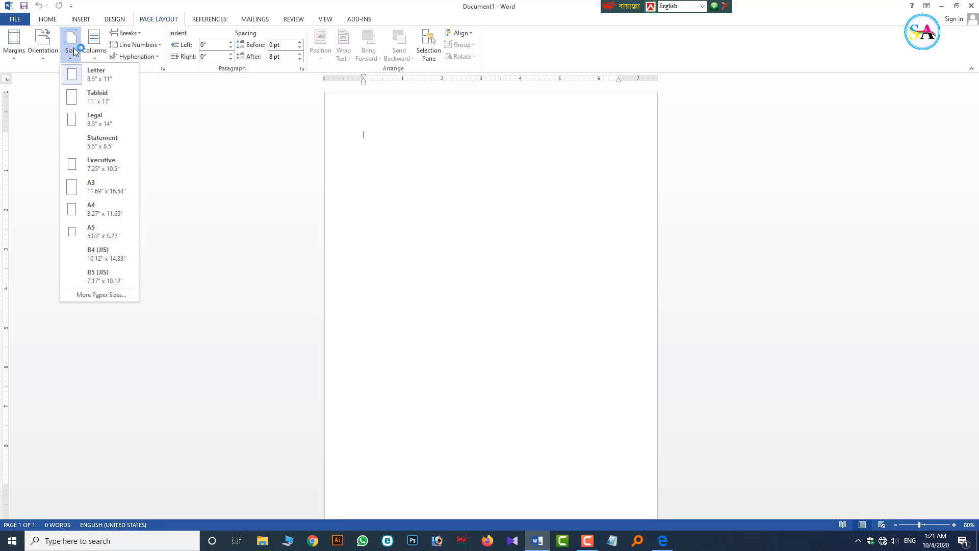
pyautogui.click(97, 296)
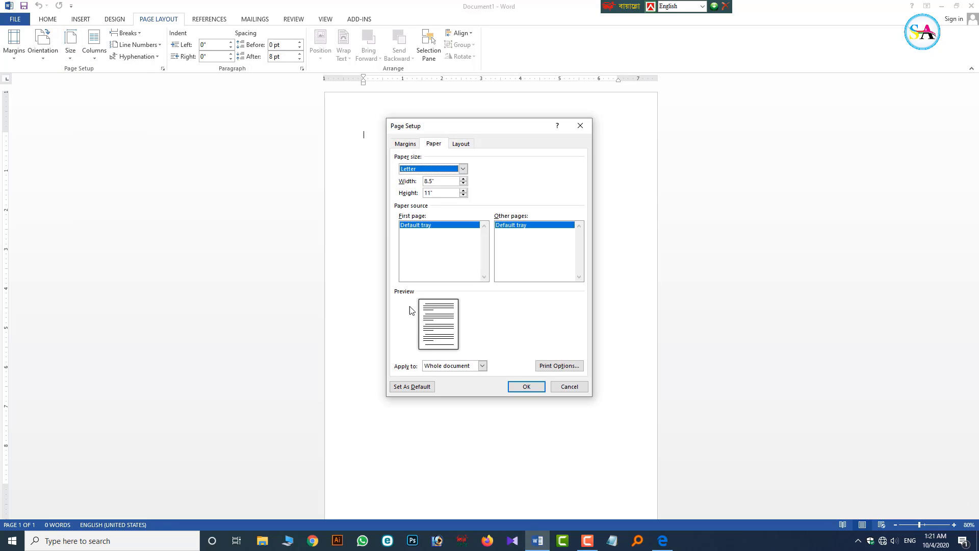
pyautogui.click(462, 169)
pyautogui.scroll(-1, 431, 192)
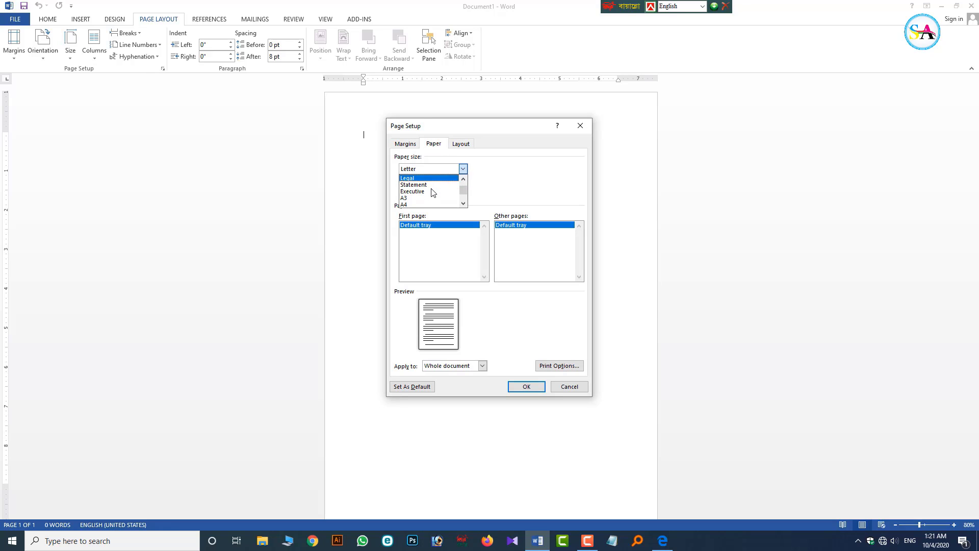
pyautogui.click(420, 204)
# - Set all four margins to 0.3 inches and switch to landscape orientation
pyautogui.click(404, 145)
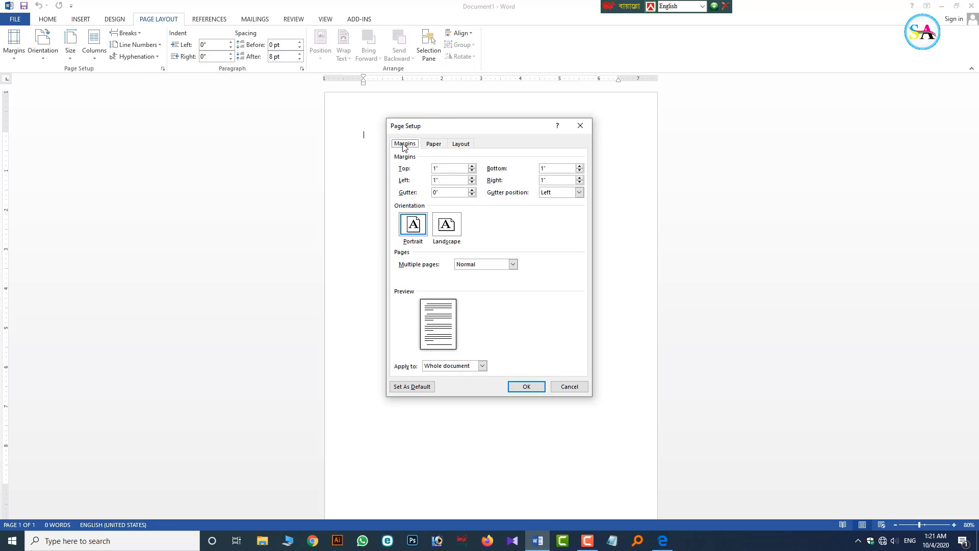
pyautogui.doubleClick(435, 168)
pyautogui.press('Tab')
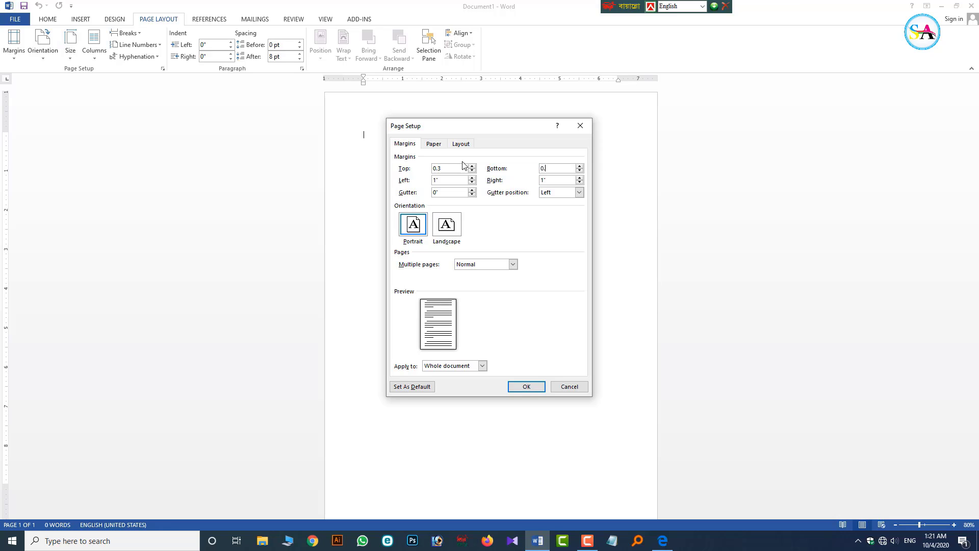
pyautogui.press('Tab')
pyautogui.write('0.3')
pyautogui.press('Tab')
pyautogui.click(444, 183)
pyautogui.click(441, 222)
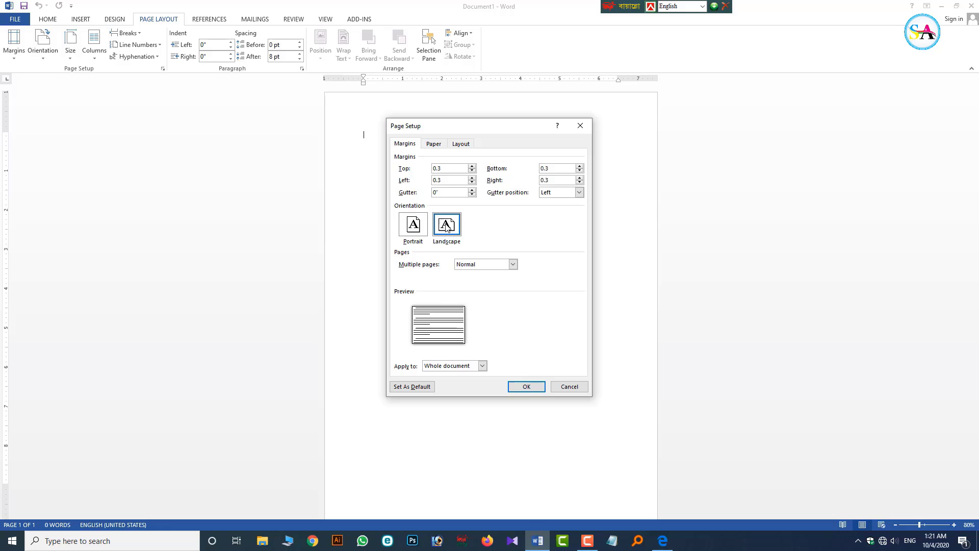
pyautogui.click(537, 387)
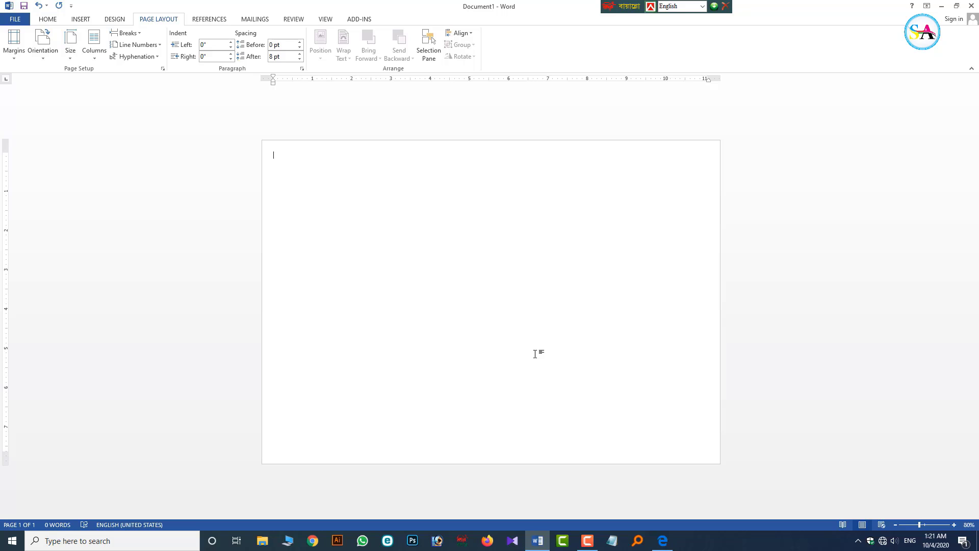
# - Draw a rectangle at the top-left corner of the page
pyautogui.click(80, 19)
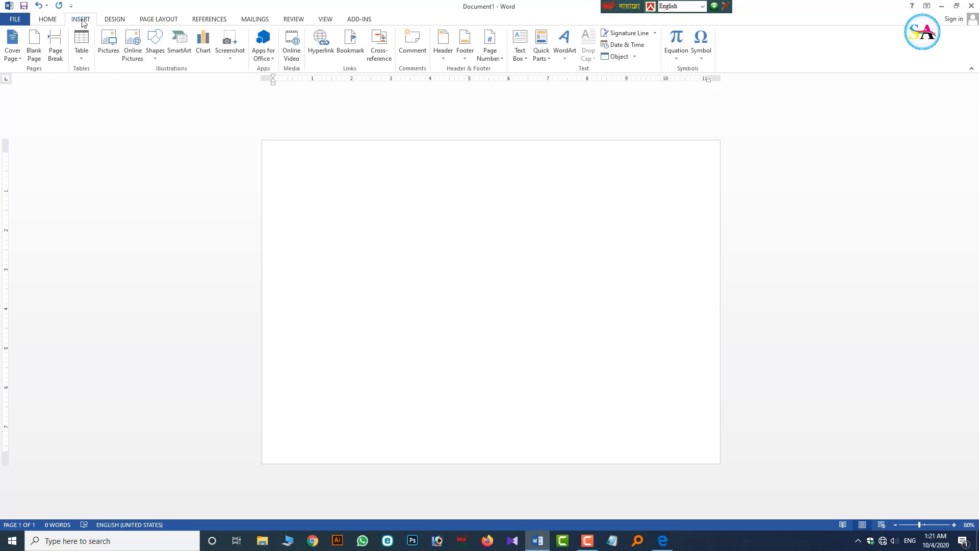
pyautogui.click(155, 42)
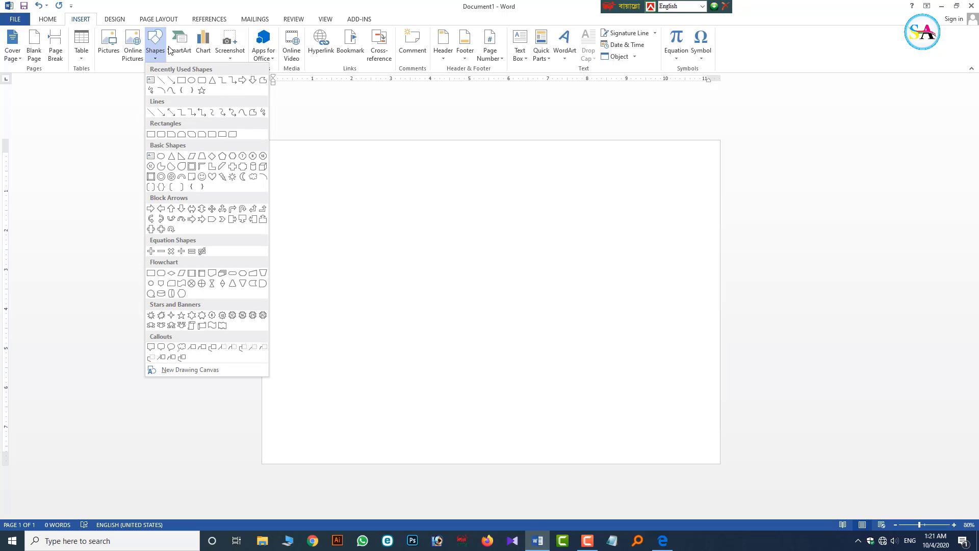
pyautogui.click(182, 81)
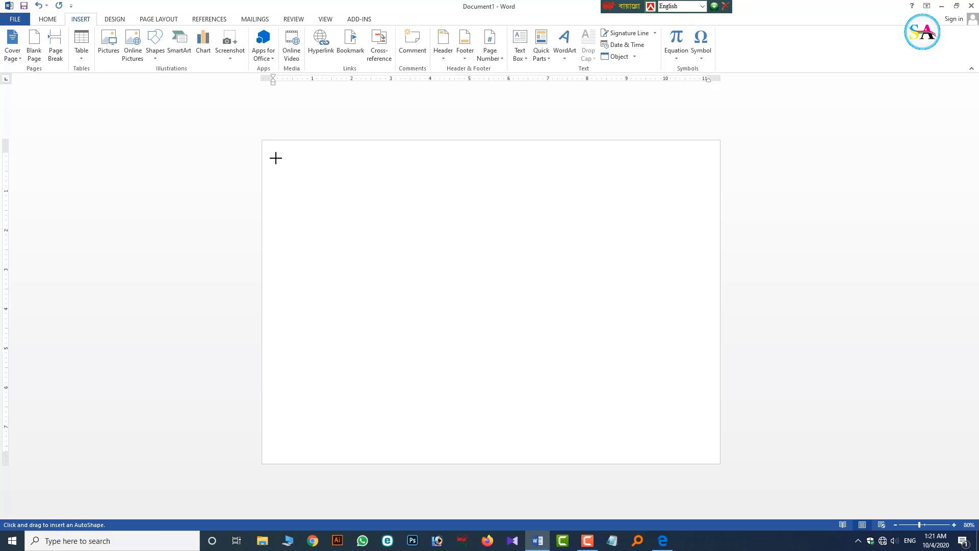
pyautogui.moveTo(273, 153); pyautogui.dragTo(379, 228)
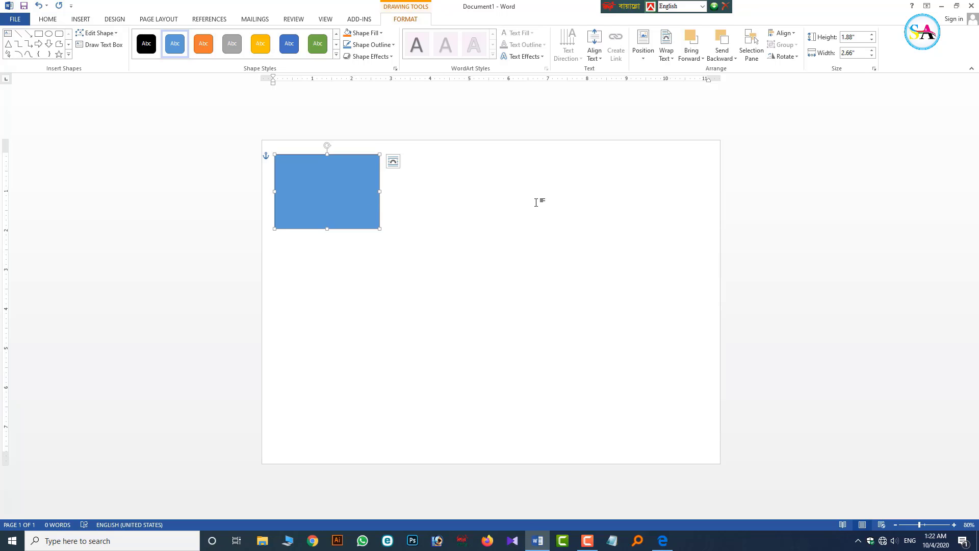
# - Undo an accidental offset copy of the rectangle and reselect the original
pyautogui.click(492, 200)
pyautogui.click(343, 167)
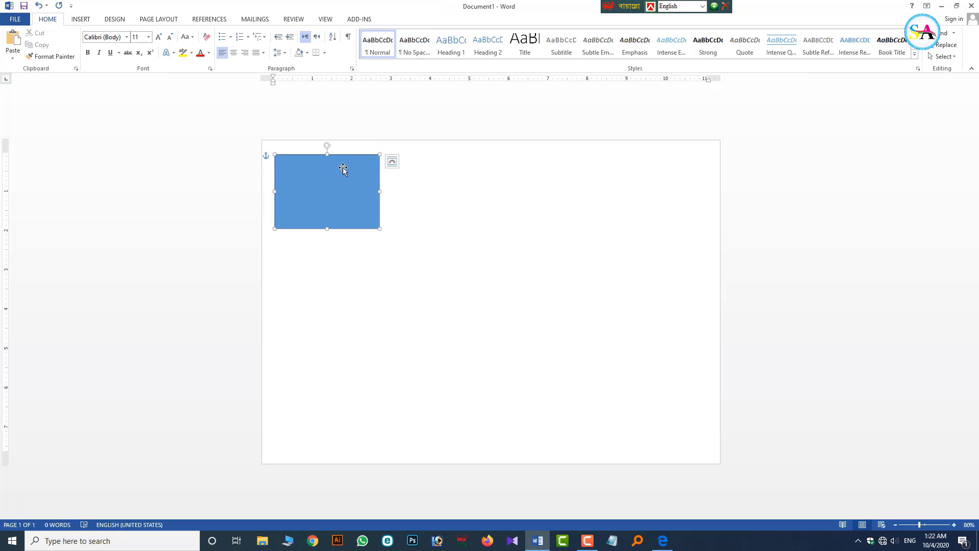
pyautogui.moveTo(329, 178); pyautogui.dragTo(457, 180)
pyautogui.hotkey('ctrl', 'z')
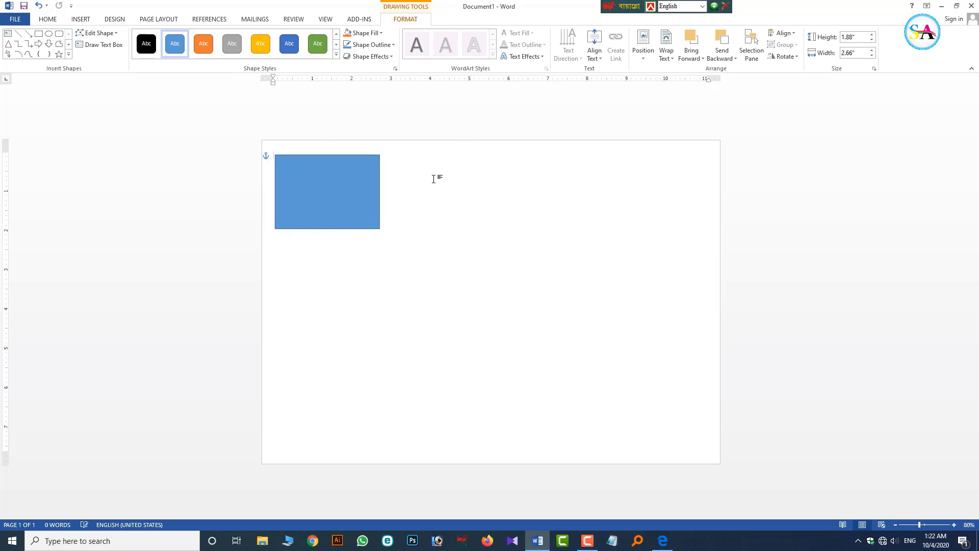
pyautogui.click(337, 181)
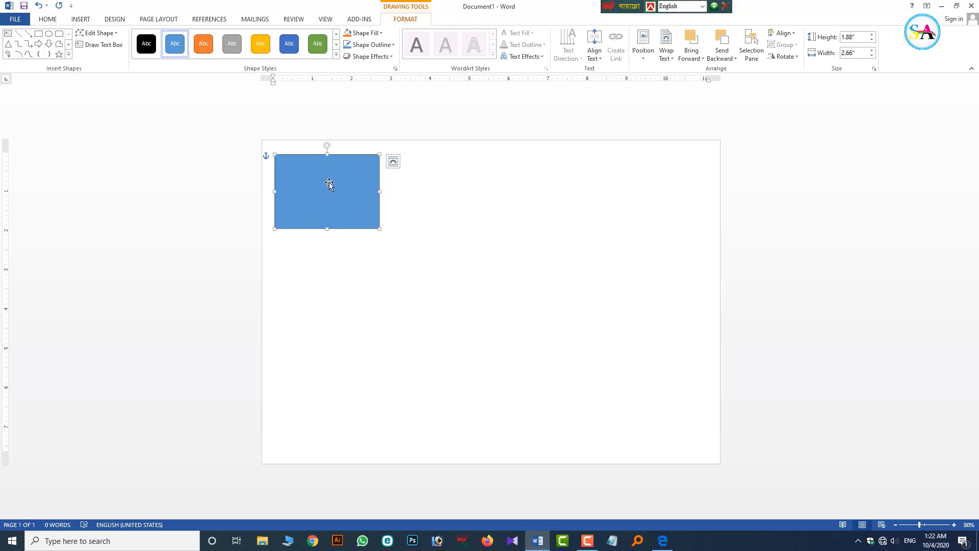
# - Resize the rectangle to 2.5 inches high by 3.6 inches wide
pyautogui.click(861, 36)
pyautogui.click(861, 37)
pyautogui.moveTo(841, 39); pyautogui.dragTo(853, 41)
pyautogui.click(857, 38)
pyautogui.click(858, 54)
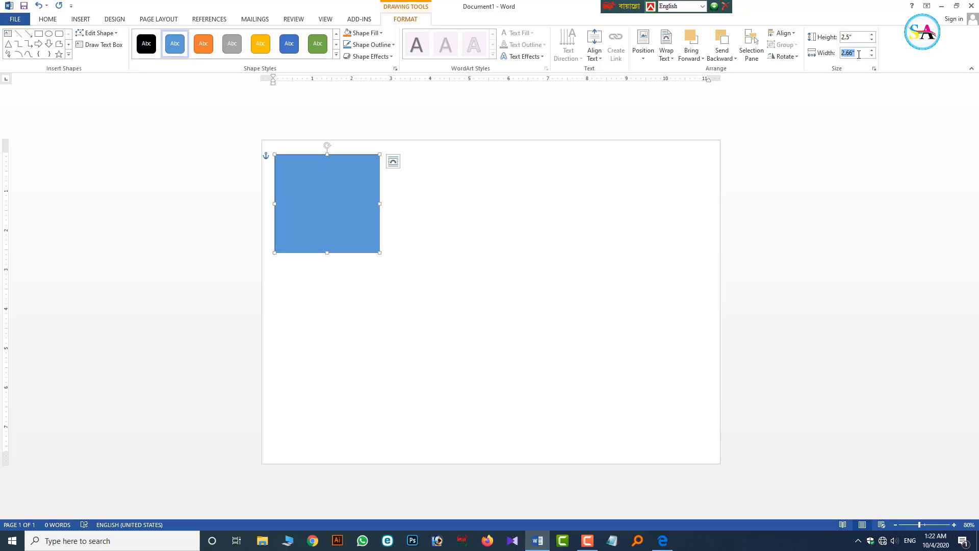
pyautogui.write('3.6')
pyautogui.click(436, 248)
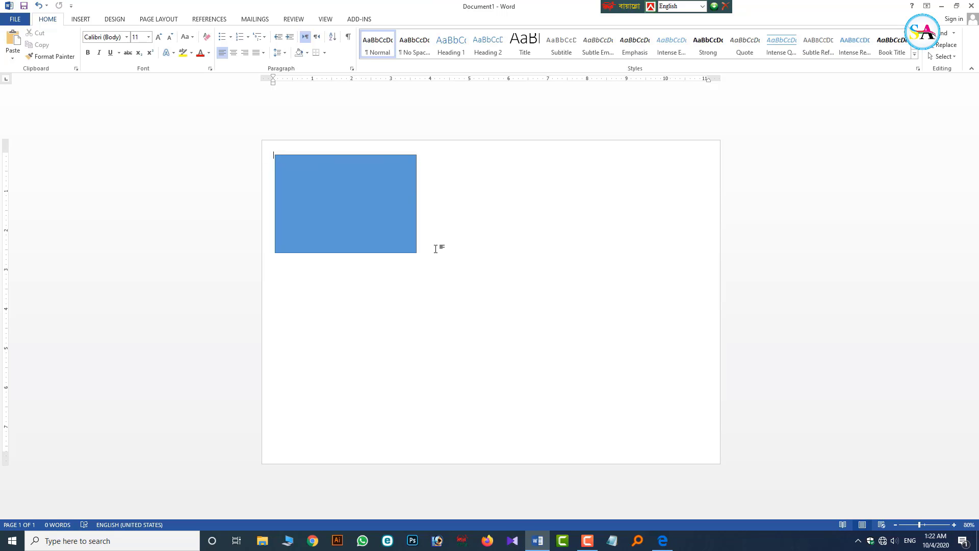
# - Remove the rectangle's fill with No Fill
pyautogui.click(378, 231)
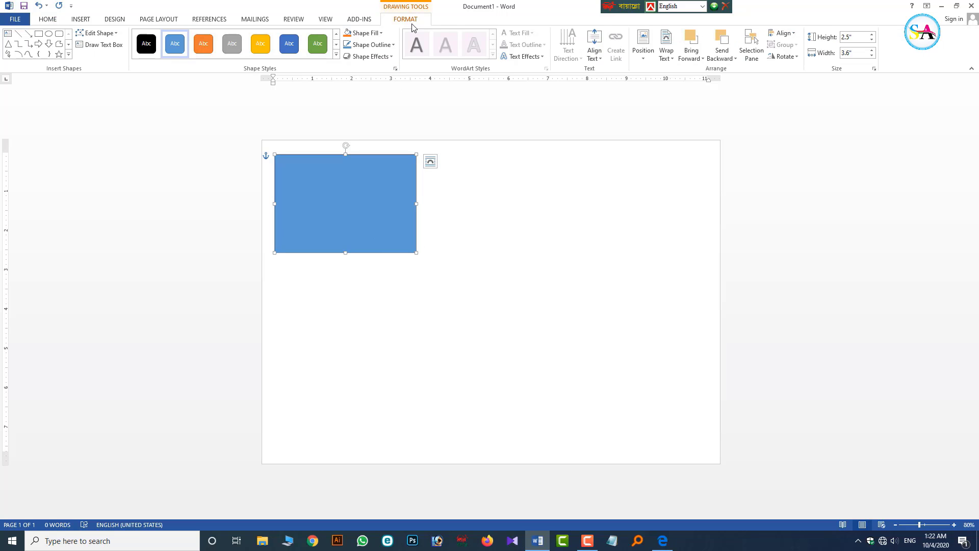
pyautogui.click(365, 37)
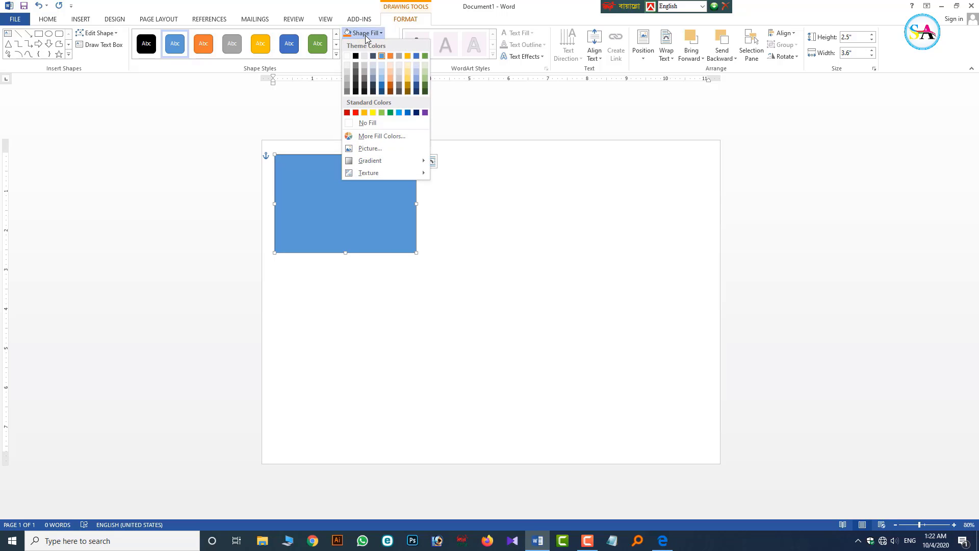
pyautogui.click(367, 122)
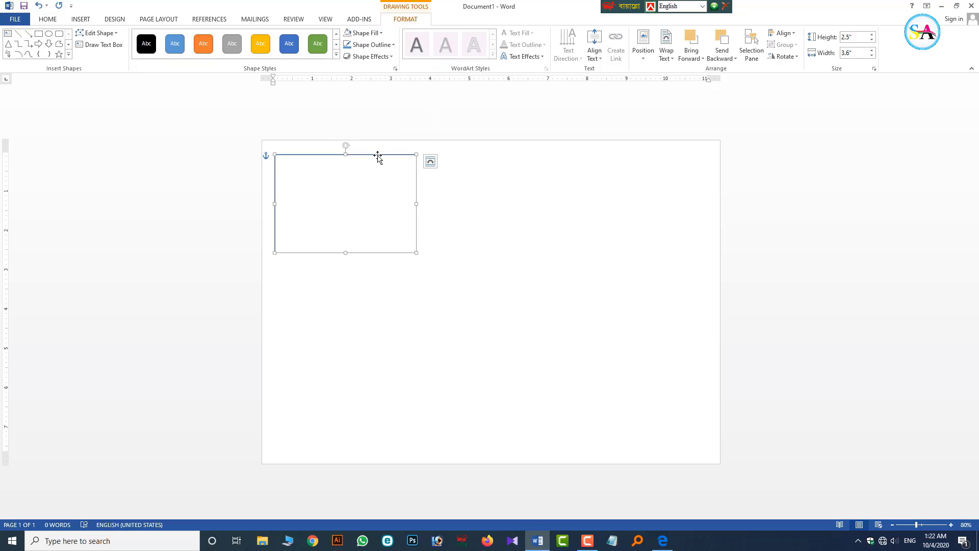
# - Align the rectangle to the left and top margins
pyautogui.click(784, 33)
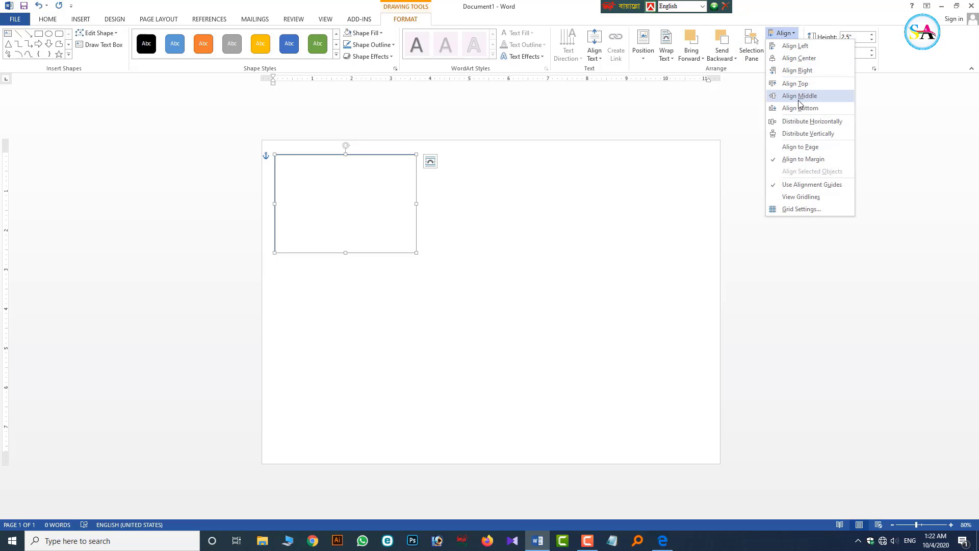
pyautogui.click(792, 46)
pyautogui.click(791, 35)
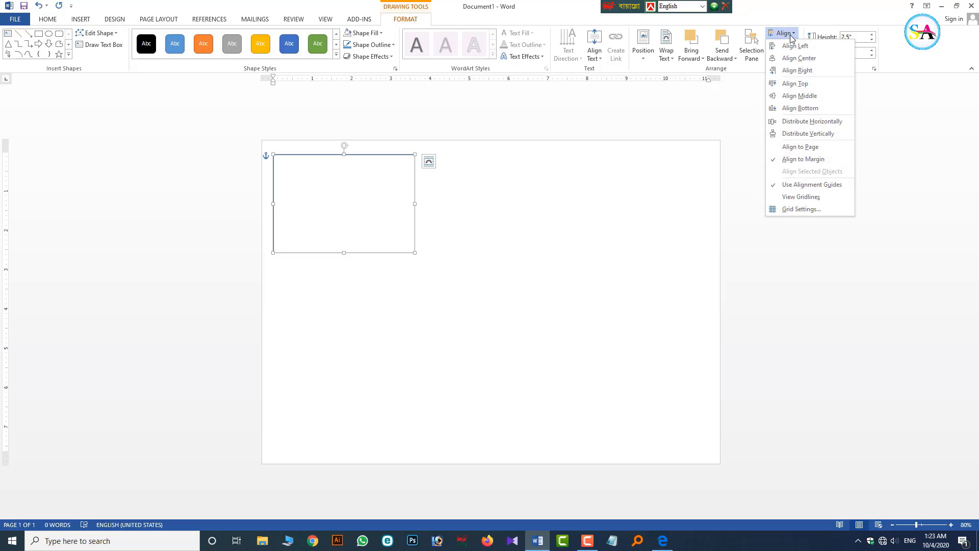
pyautogui.click(793, 84)
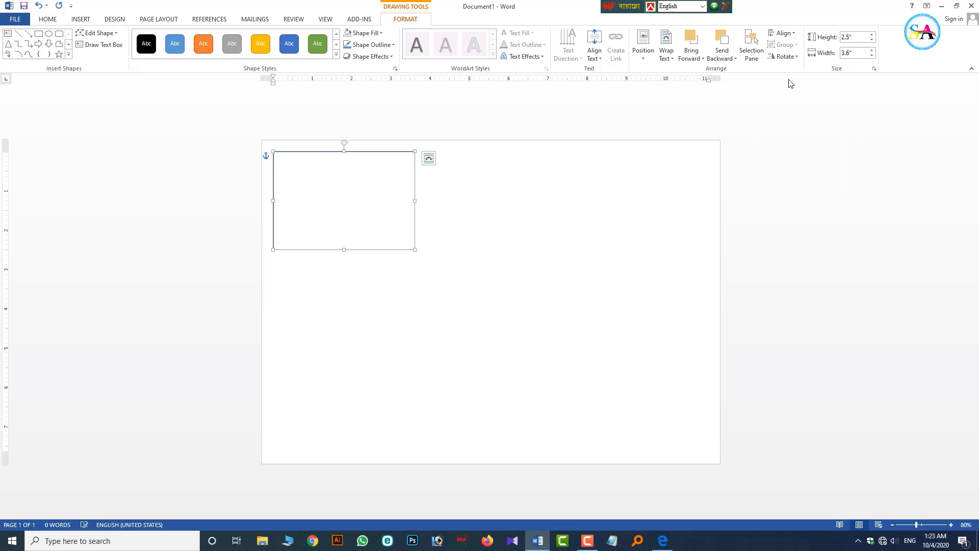
pyautogui.click(791, 34)
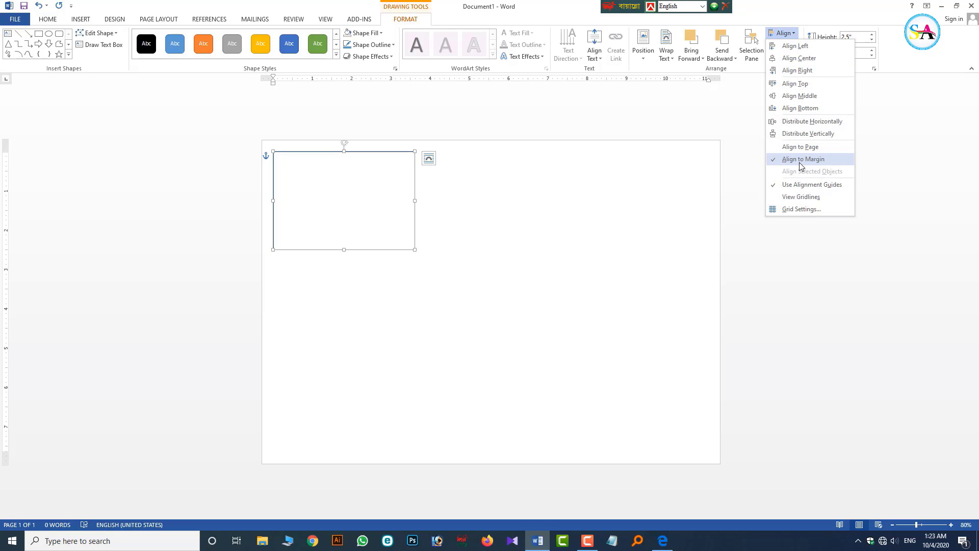
pyautogui.click(479, 227)
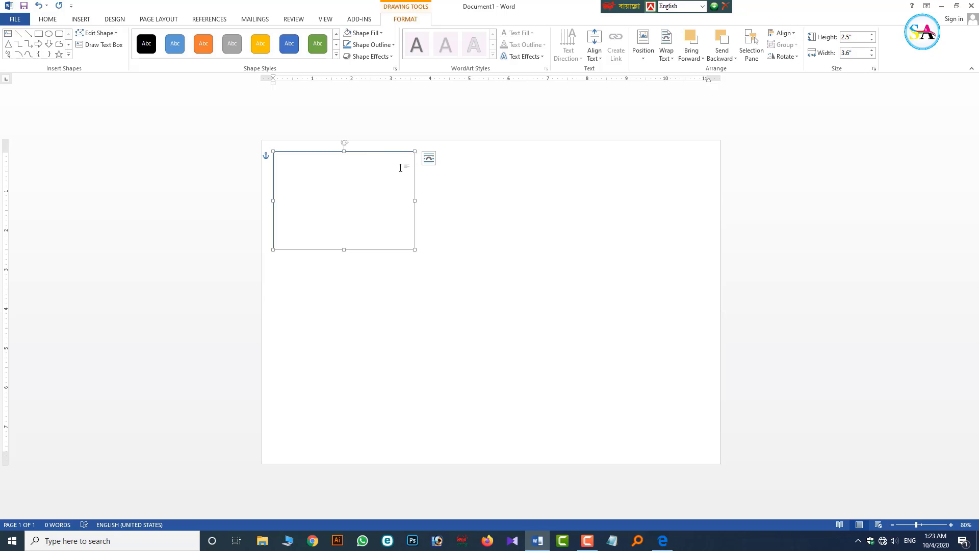
pyautogui.scroll(2, 345, 148)
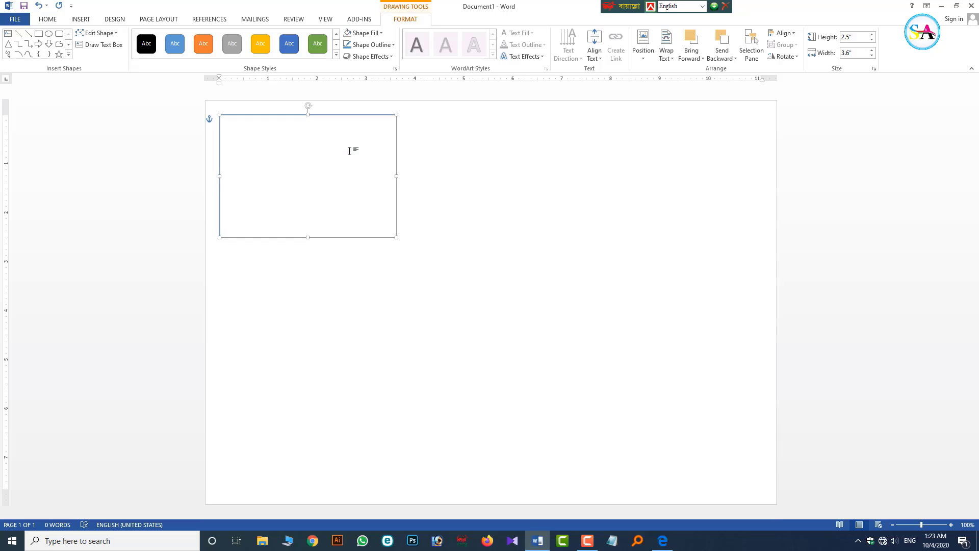
pyautogui.scroll(-2, 349, 151)
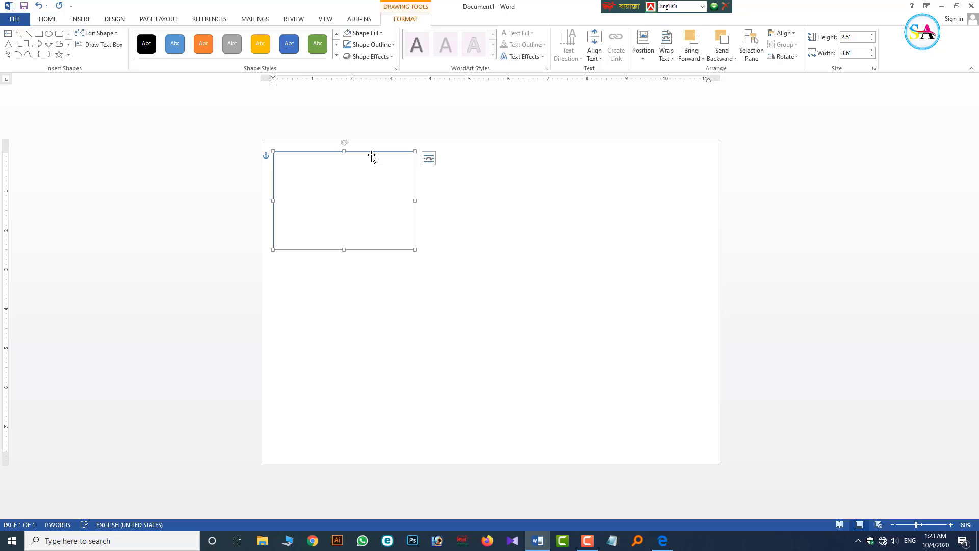
# - Make the rectangle's outline black with a 3 pt width
pyautogui.click(371, 43)
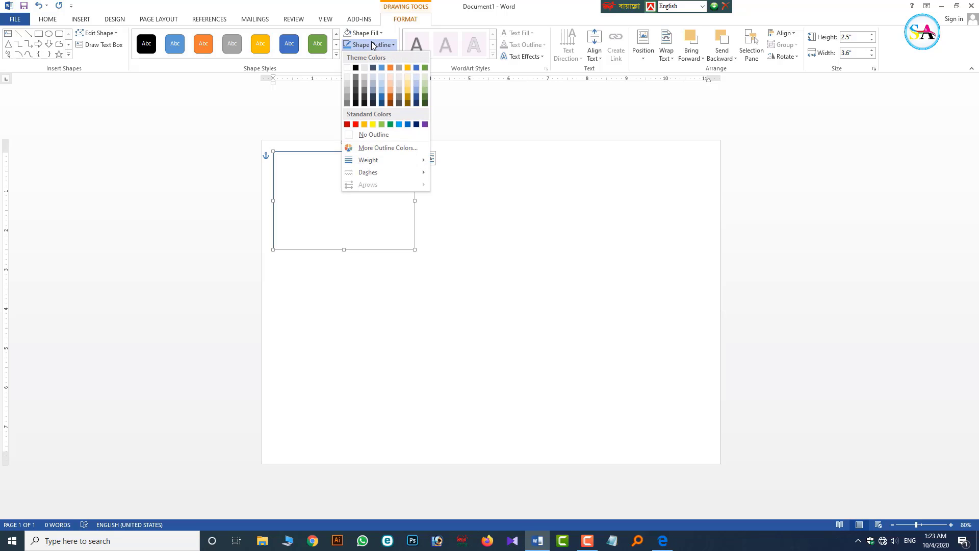
pyautogui.moveTo(372, 161)
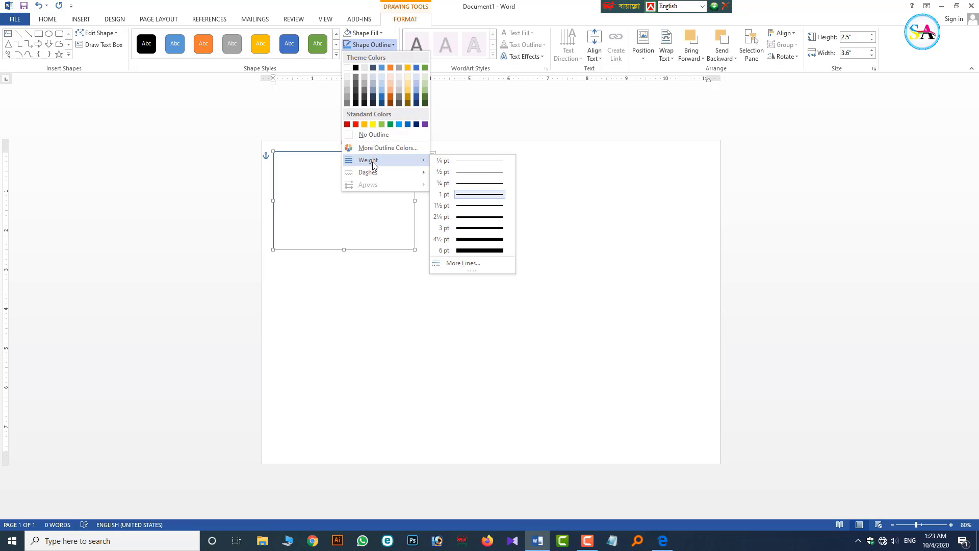
pyautogui.click(458, 263)
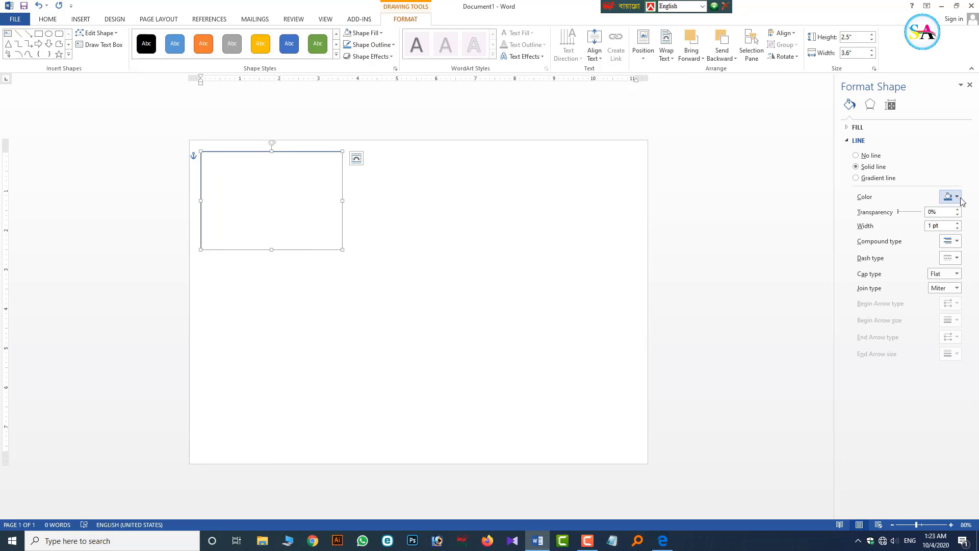
pyautogui.click(950, 197)
pyautogui.click(902, 220)
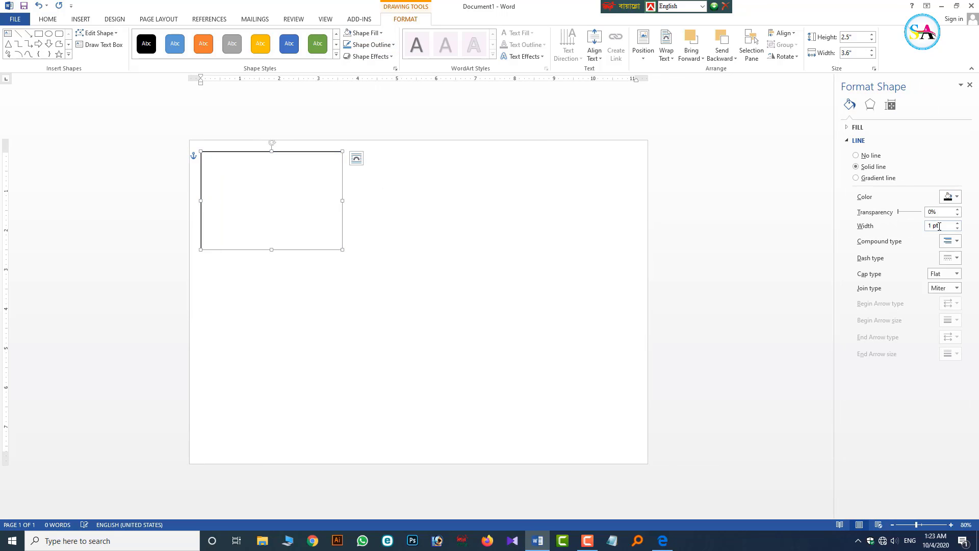
pyautogui.click(958, 223)
pyautogui.click(958, 224)
pyautogui.click(958, 223)
pyautogui.click(957, 223)
pyautogui.click(958, 223)
pyautogui.click(958, 223)
pyautogui.click(958, 223)
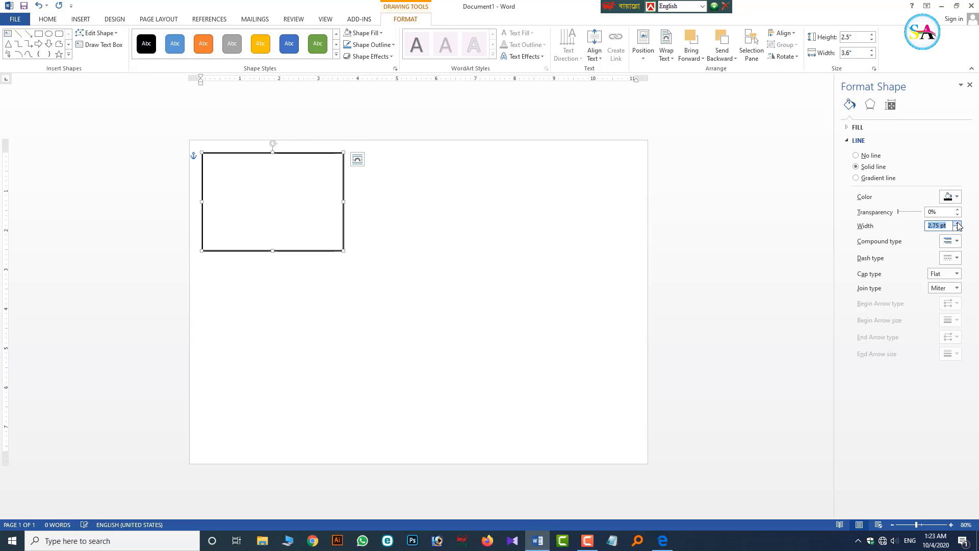
pyautogui.click(958, 223)
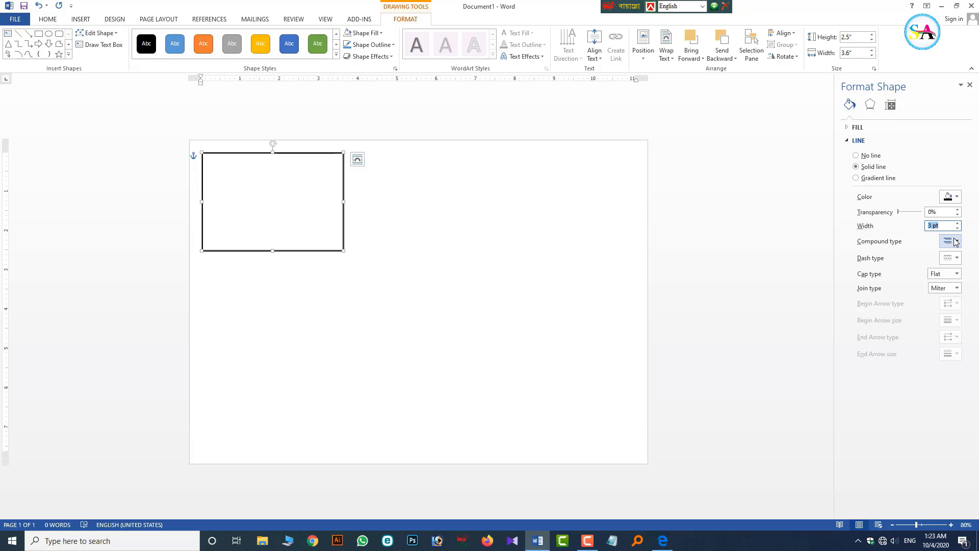
# - Change the outline's compound type to Thick Thin
pyautogui.click(956, 241)
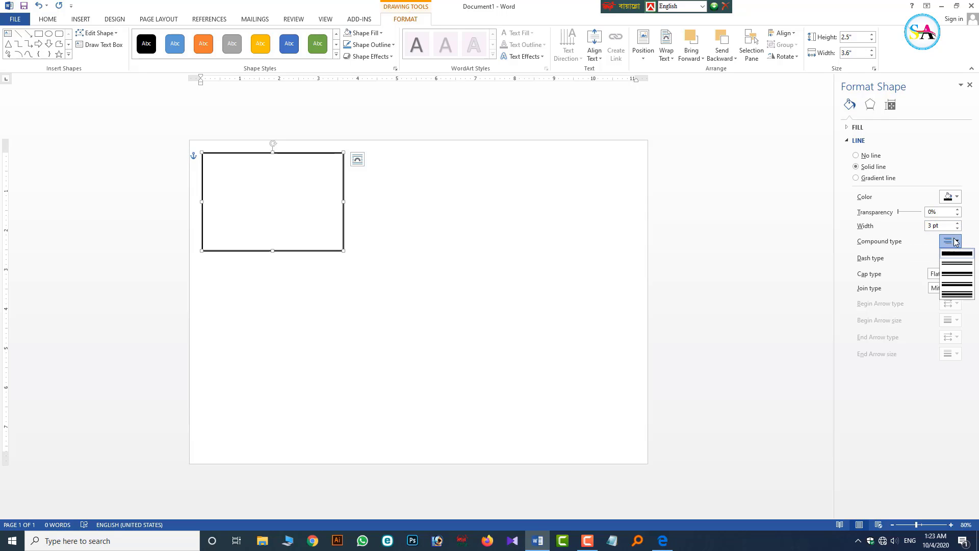
pyautogui.click(964, 279)
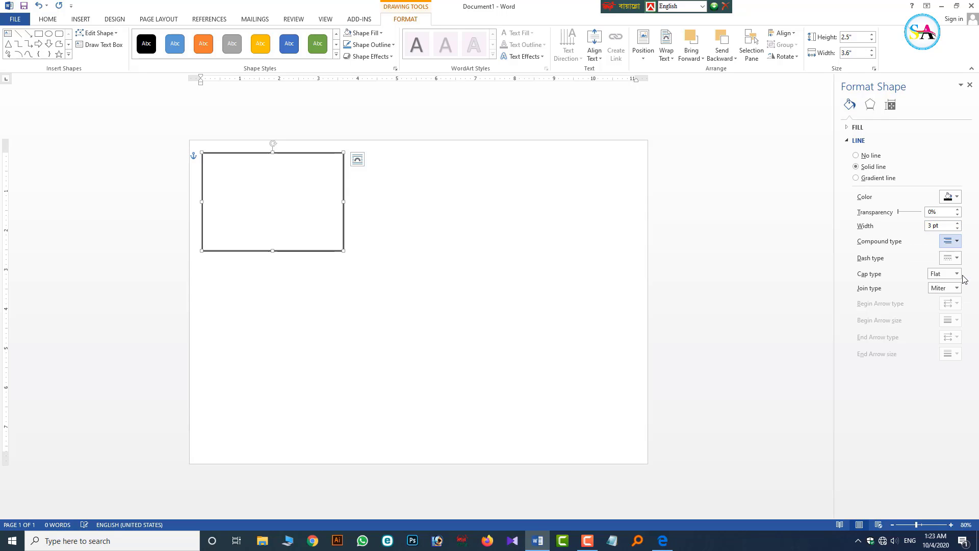
pyautogui.click(468, 214)
pyautogui.scroll(8, 274, 152)
pyautogui.scroll(-4, 274, 152)
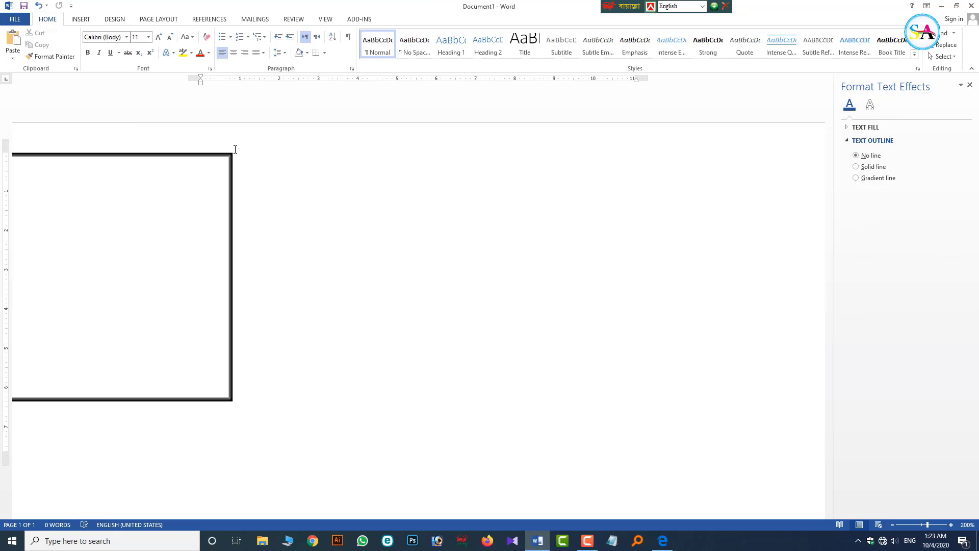
pyautogui.scroll(-4, 271, 151)
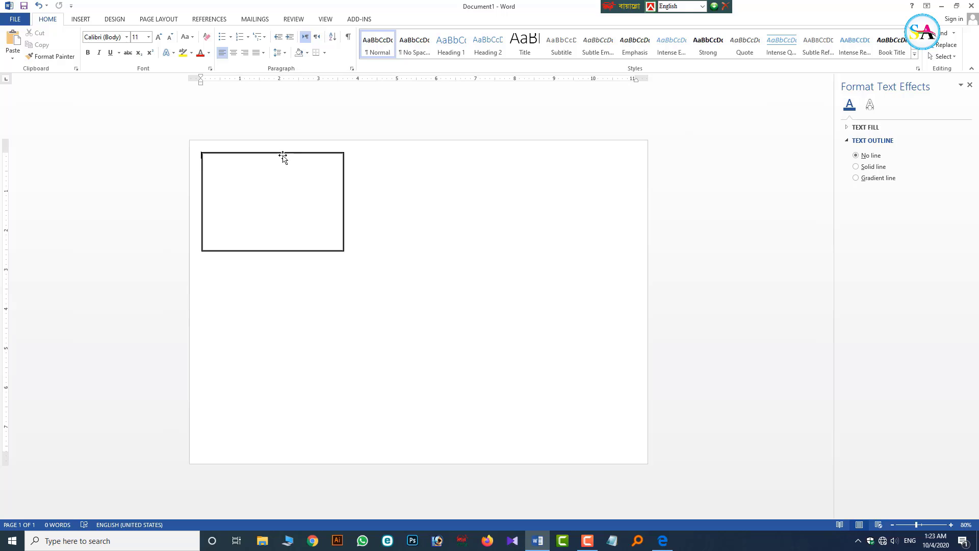
# - Add text to the rectangle and set Align Text to Top
pyautogui.rightClick(282, 156)
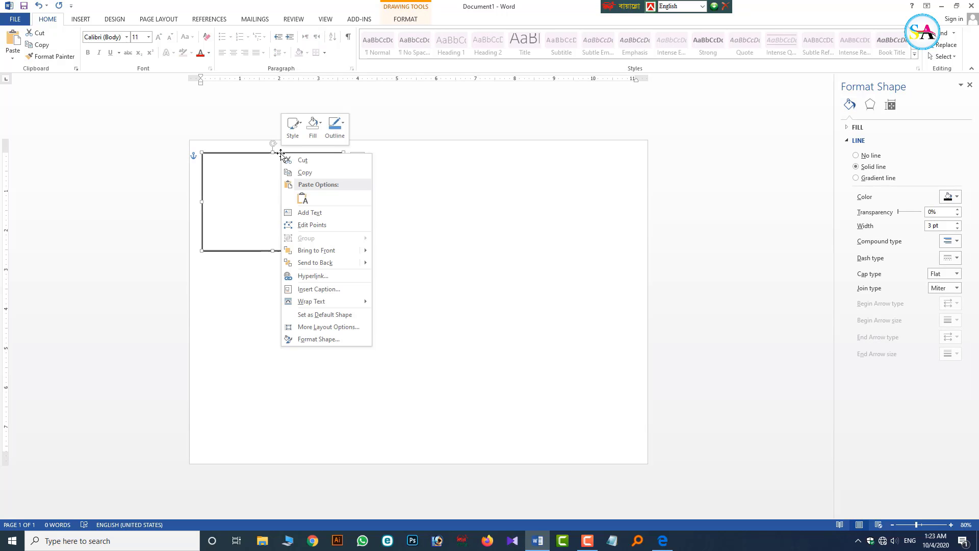
pyautogui.click(308, 212)
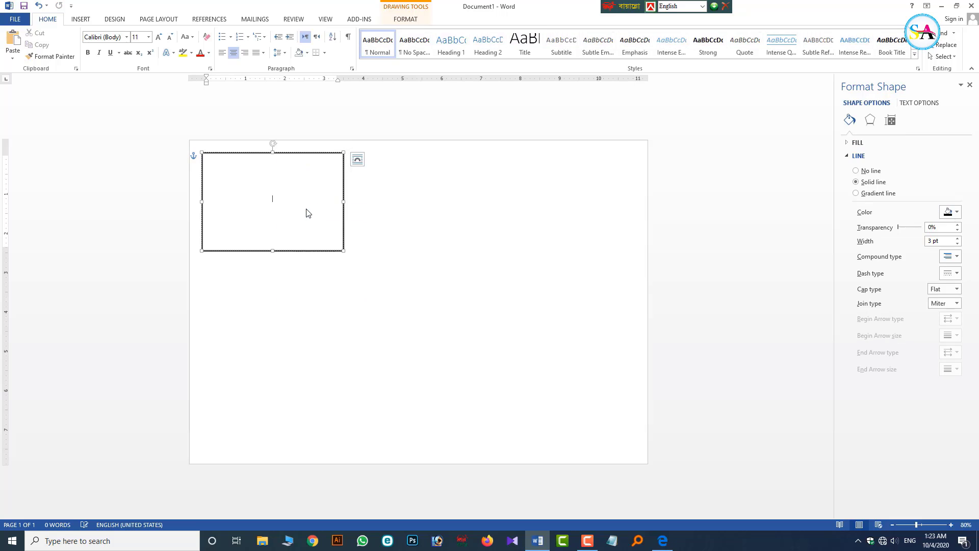
pyautogui.click(405, 19)
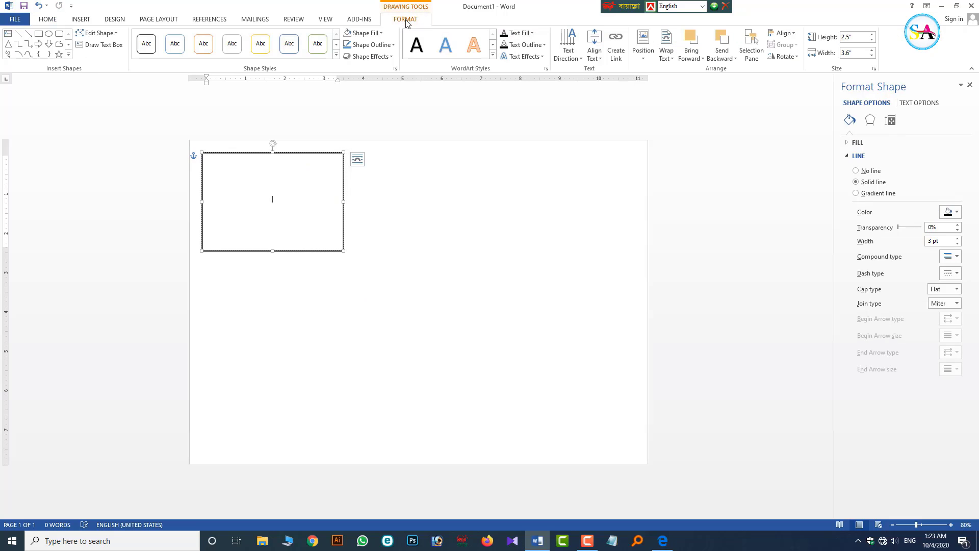
pyautogui.click(594, 47)
pyautogui.click(621, 77)
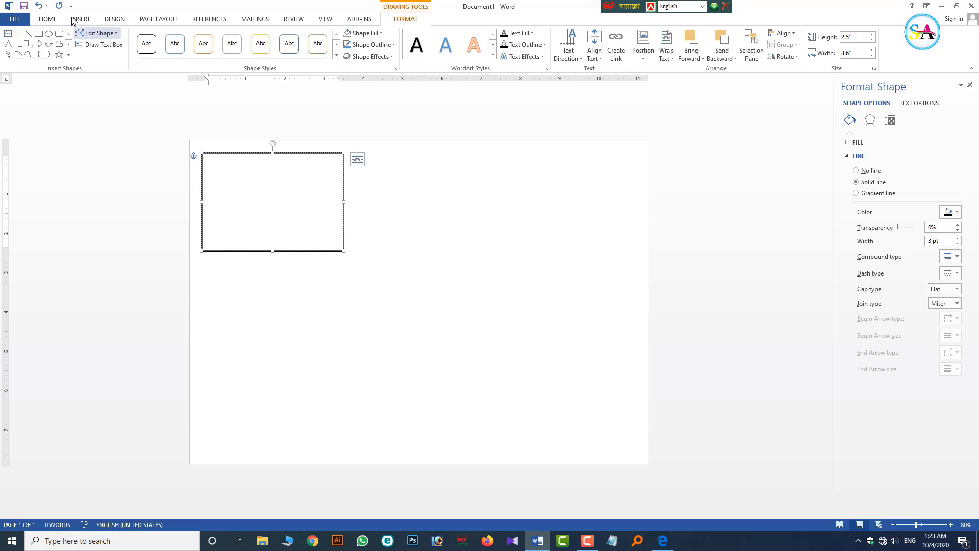
# - Left-align the rectangle's text and format it as black SutonnyMJ, size 25
pyautogui.click(47, 19)
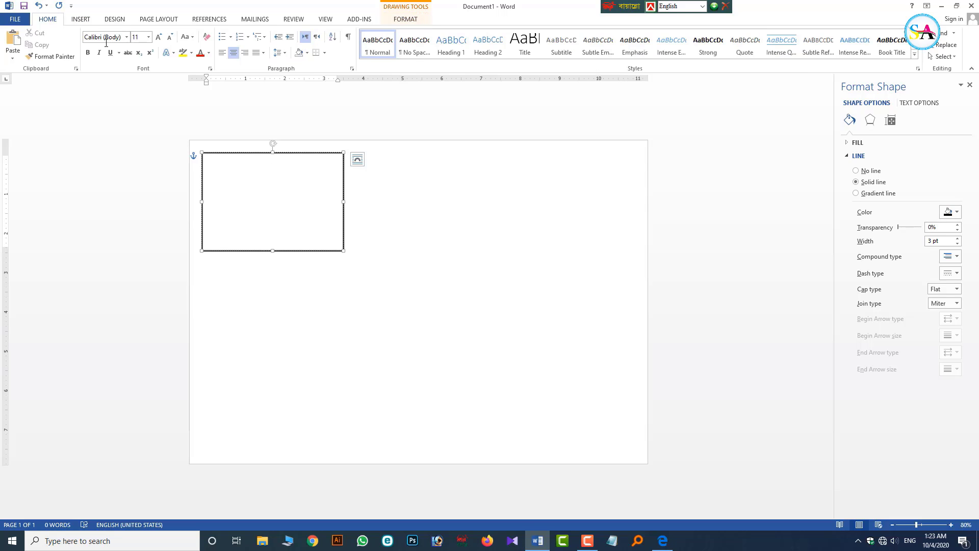
pyautogui.click(222, 54)
pyautogui.rightClick(236, 173)
pyautogui.click(282, 143)
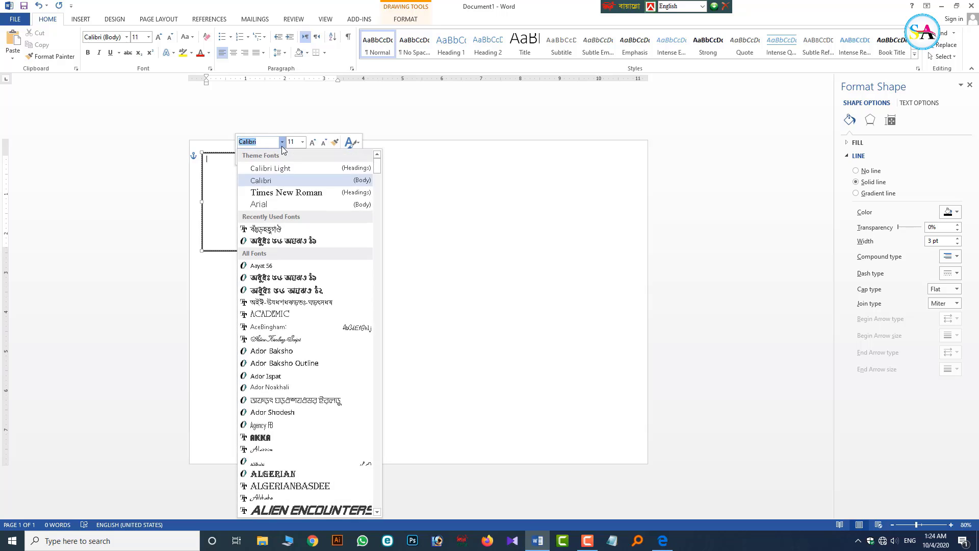
pyautogui.click(268, 229)
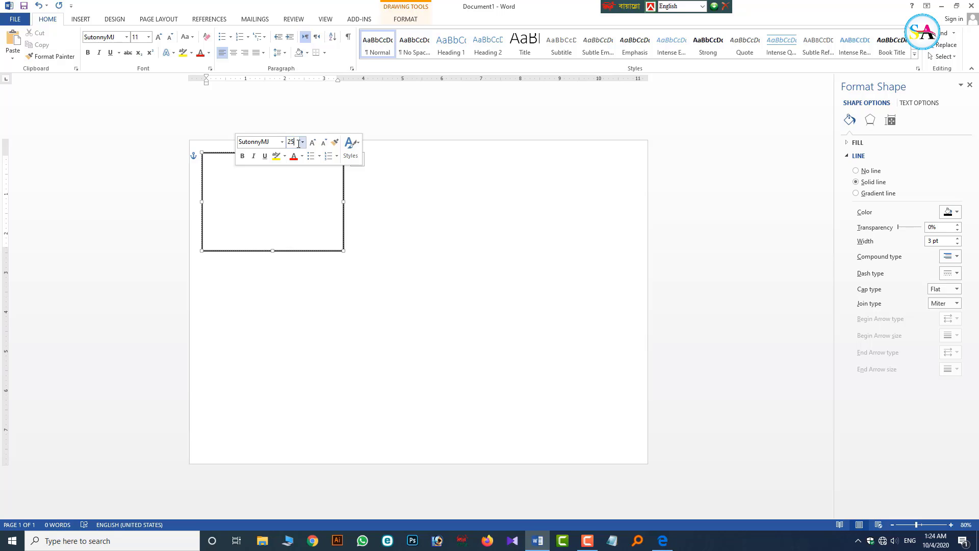
pyautogui.press('Return')
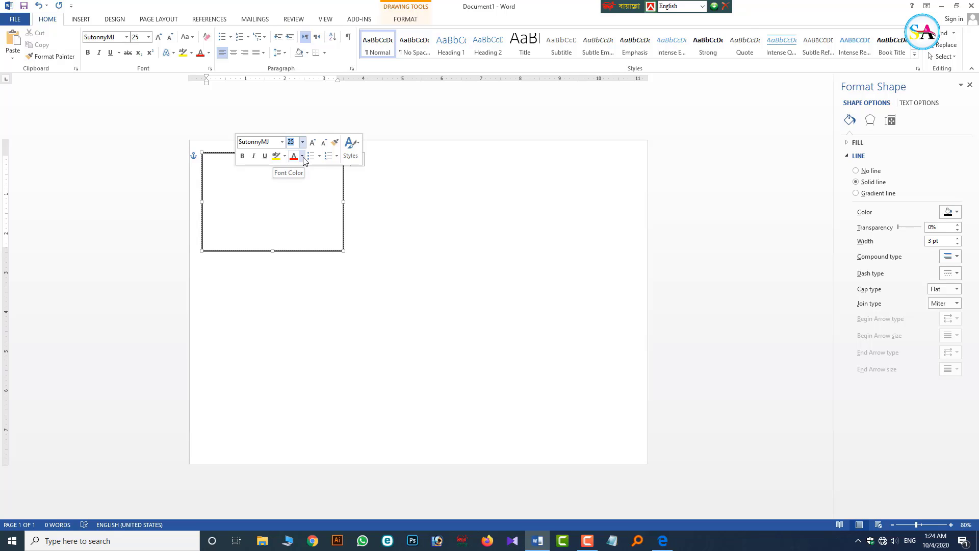
pyautogui.click(302, 157)
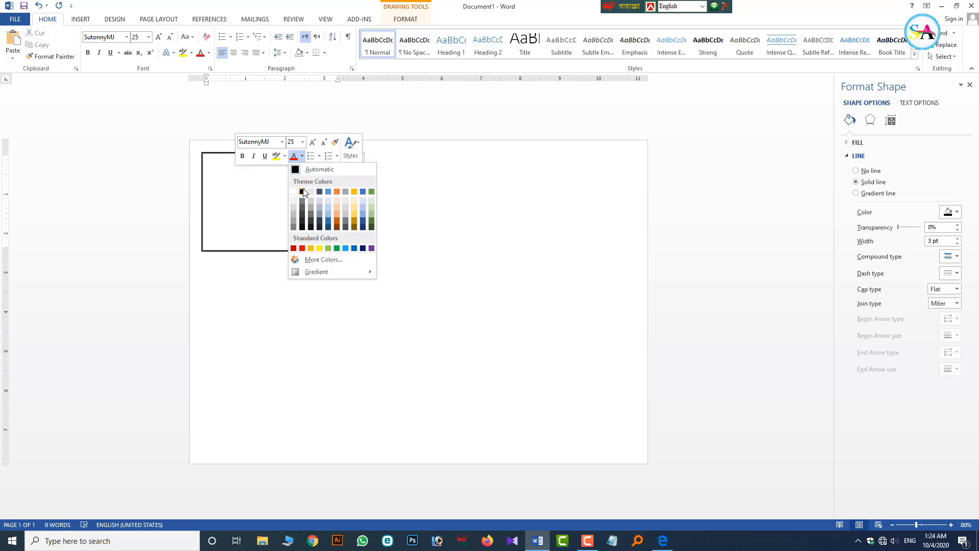
pyautogui.click(303, 192)
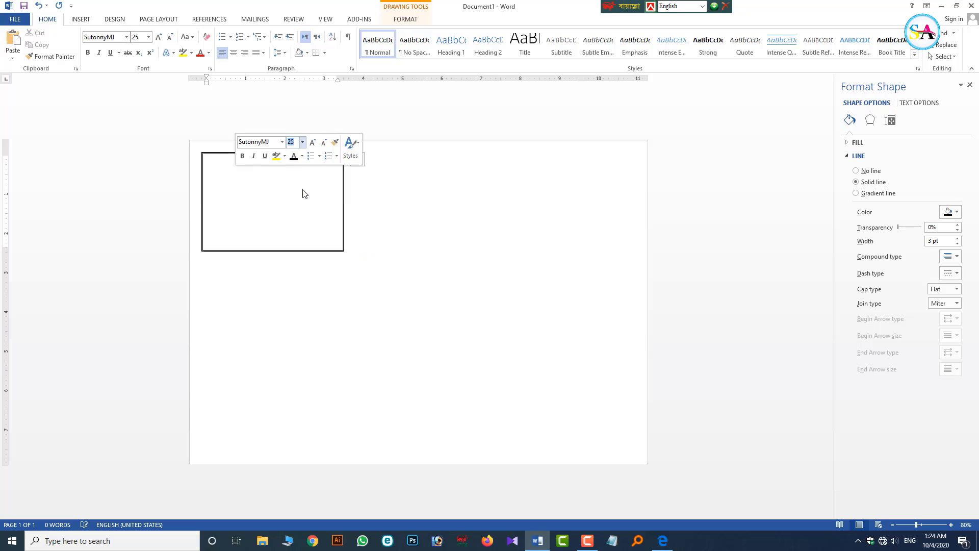
pyautogui.click(224, 166)
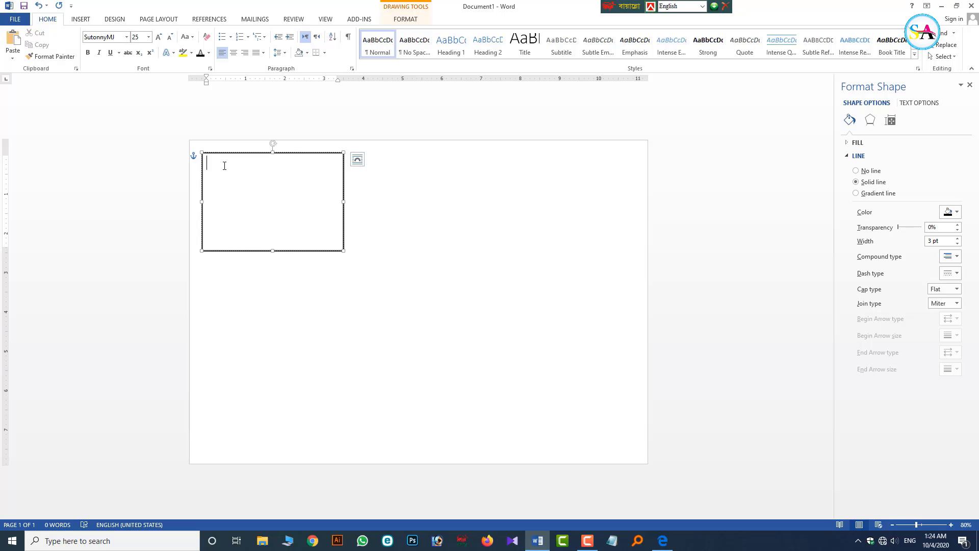
# - Switch the keyboard to Bijoy Classic and type 'দারুল উলুম কানাইঘাট মাদ্রাসা' as the first line
pyautogui.moveTo(675, 6); pyautogui.dragTo(654, 6)
pyautogui.click(681, 6)
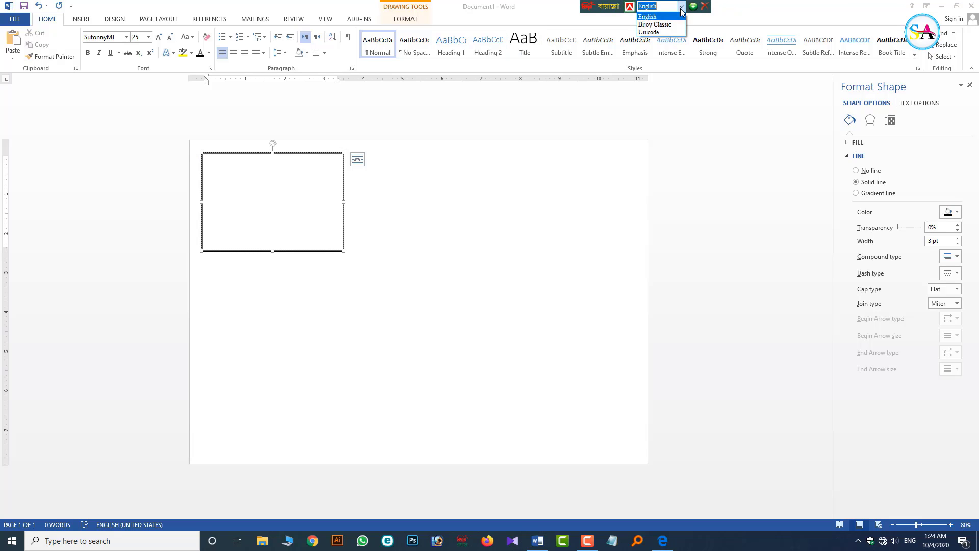
pyautogui.click(658, 22)
pyautogui.click(302, 201)
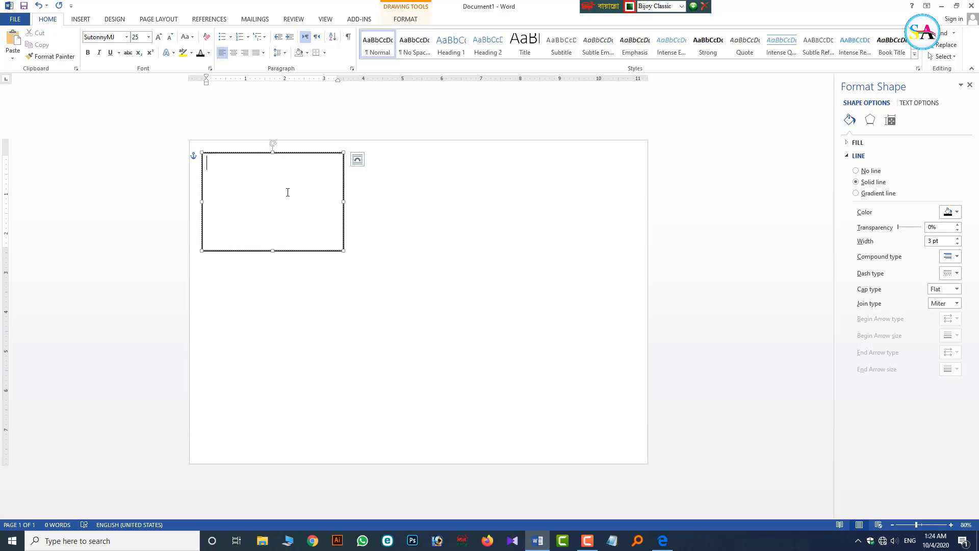
pyautogui.write('দারুল উলুম কানাইঘাট ম')
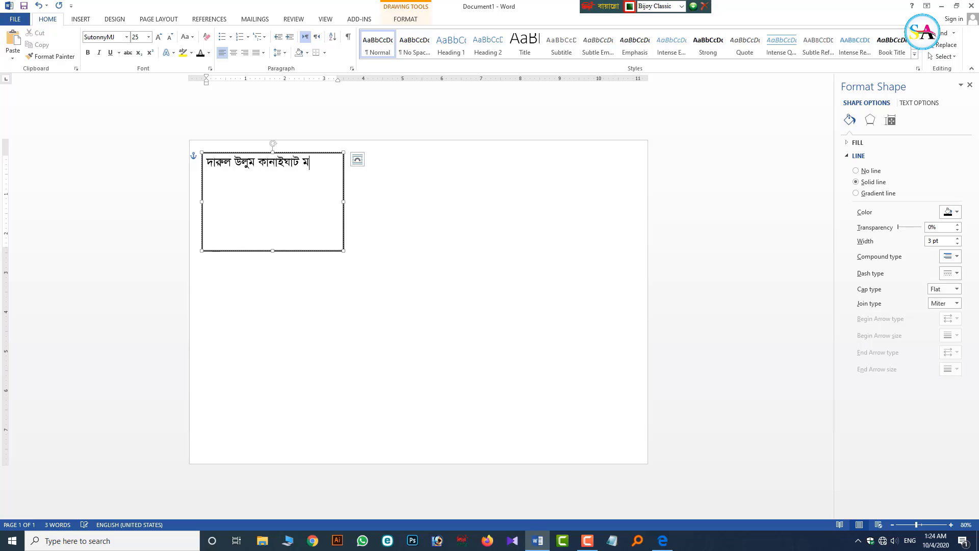
pyautogui.write('াদ্রাসা')
pyautogui.press('Return')
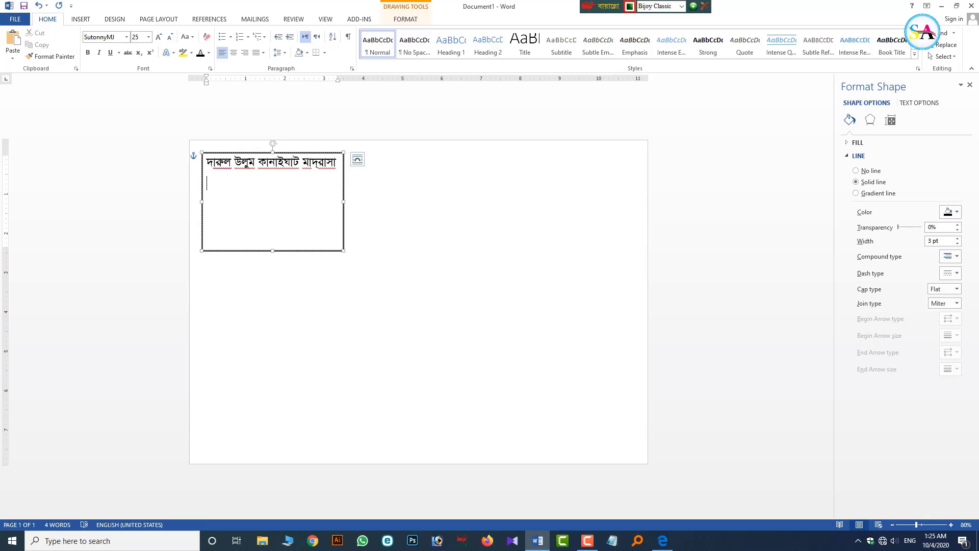
# - Type the student's full name on the second line
pyautogui.click(662, 541)
pyautogui.click(659, 541)
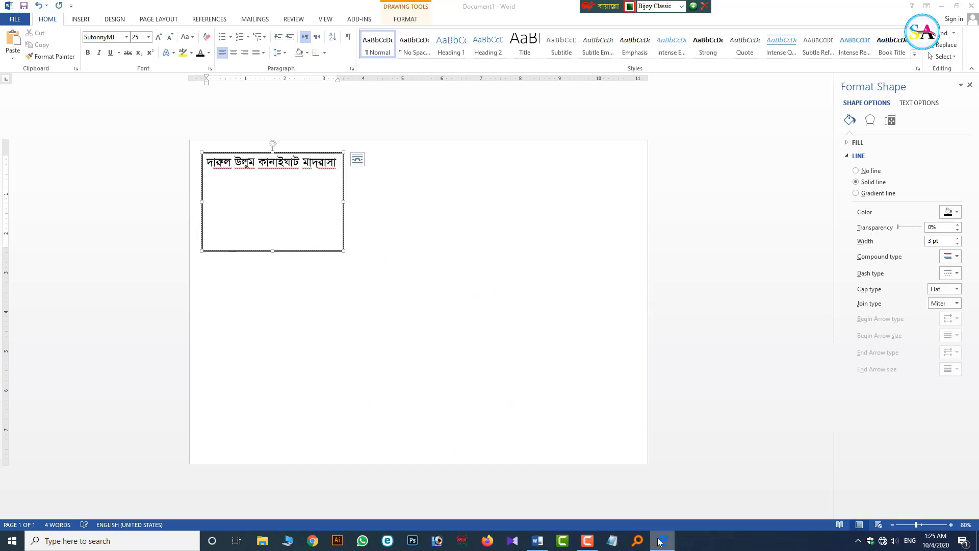
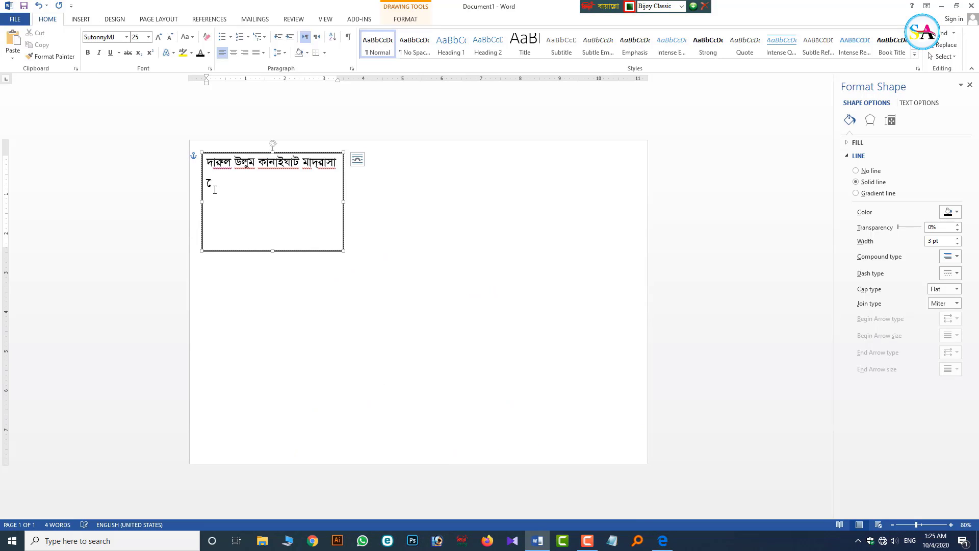
pyautogui.hotkey('ctrl', 'shift', 'Left')
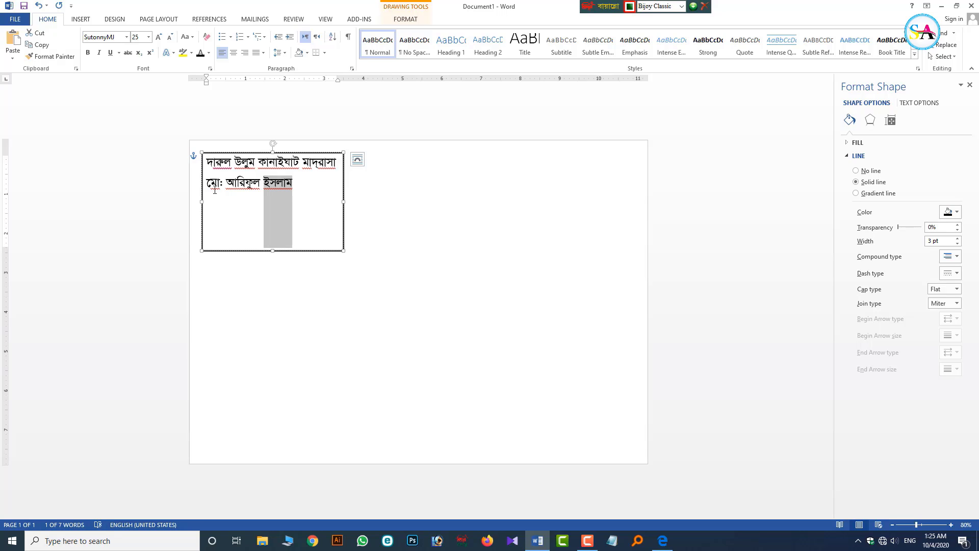
# - Select the student-name line and adjust its font size with keyboard shortcuts
pyautogui.tripleClick(215, 190)
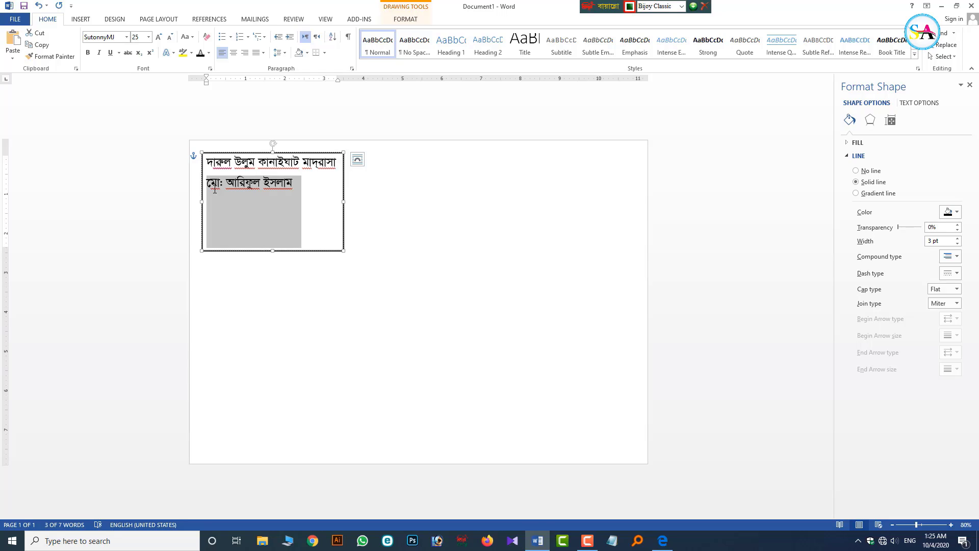
pyautogui.hotkey('ctrl', 'shift', '.')
pyautogui.hotkey('ctrl', 'shift', '.')
pyautogui.hotkey('ctrl', 'shift', '.')
pyautogui.hotkey('ctrl', 'shift', '.')
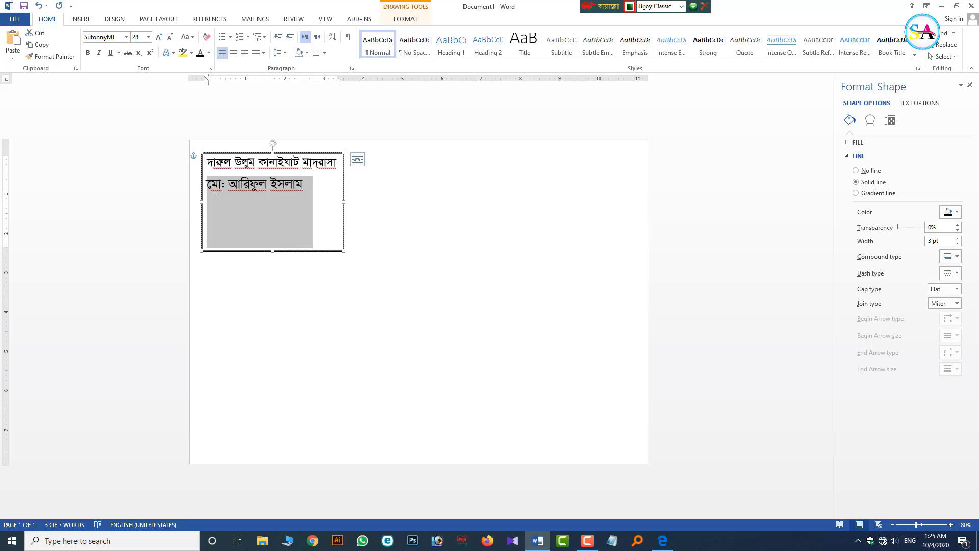
pyautogui.hotkey('ctrl', 'shift', ',')
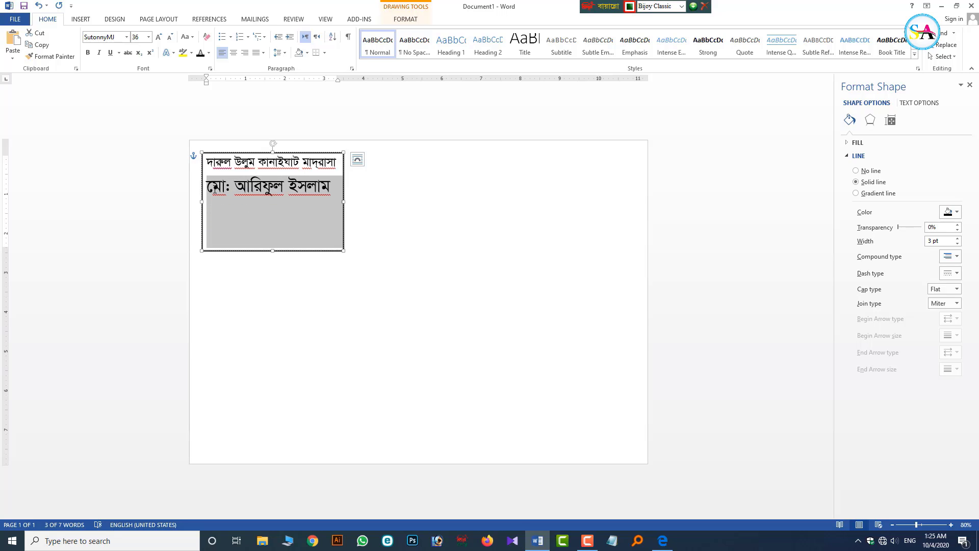
pyautogui.hotkey('ctrl', '[')
pyautogui.hotkey('ctrl', '[')
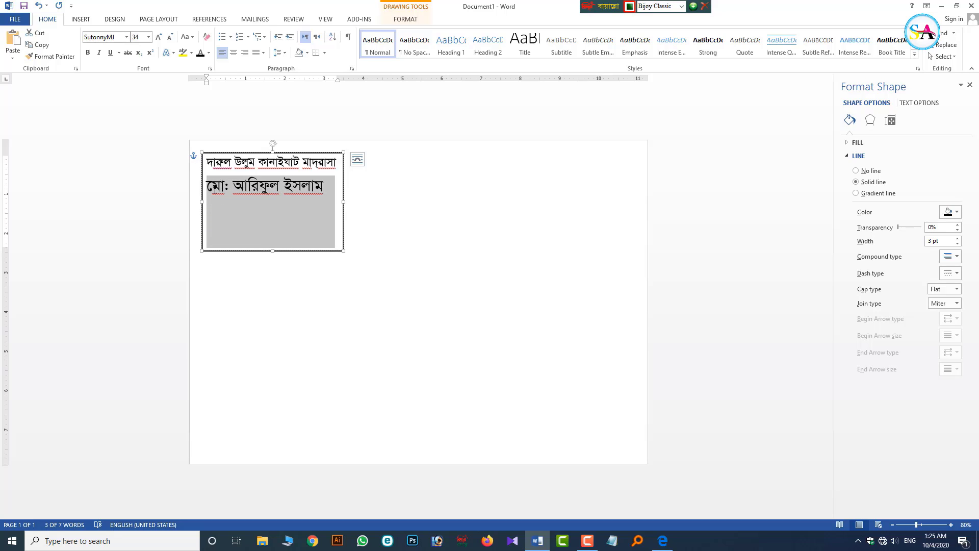
pyautogui.hotkey('ctrl', ']')
pyautogui.hotkey('ctrl', ']')
pyautogui.hotkey('ctrl', ']')
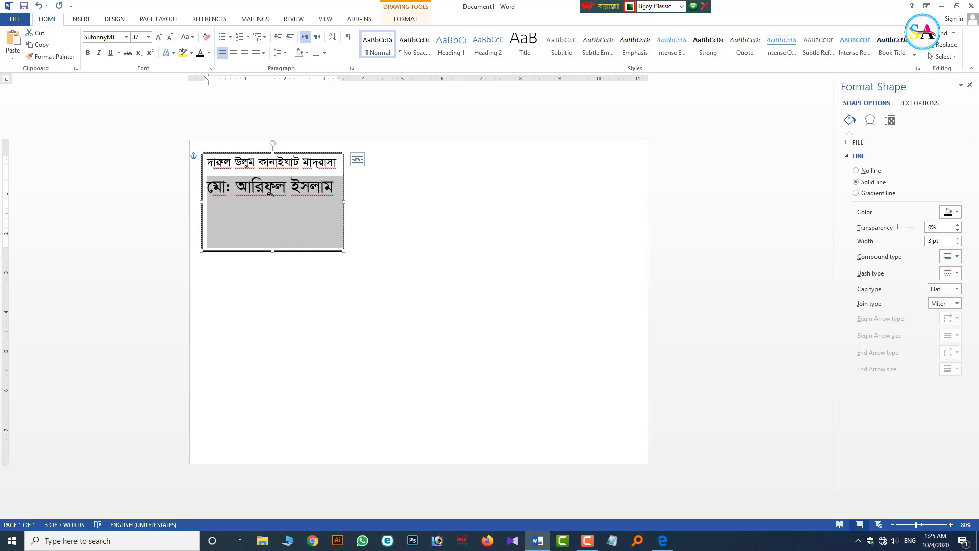
pyautogui.click(215, 189)
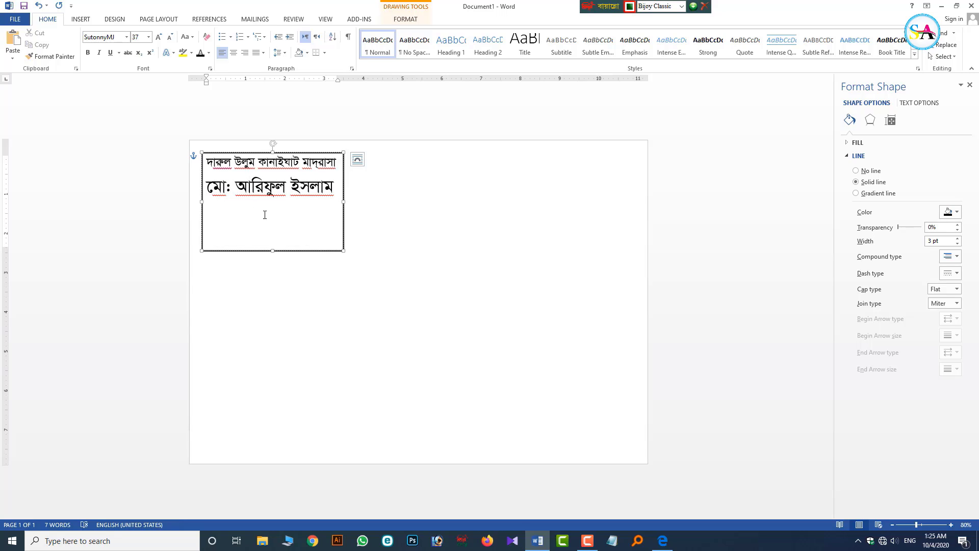
# - Reselect the name line and settle its font size at 36 pt using Grow/Shrink Font
pyautogui.click(337, 189)
pyautogui.moveTo(326, 189); pyautogui.dragTo(206, 225)
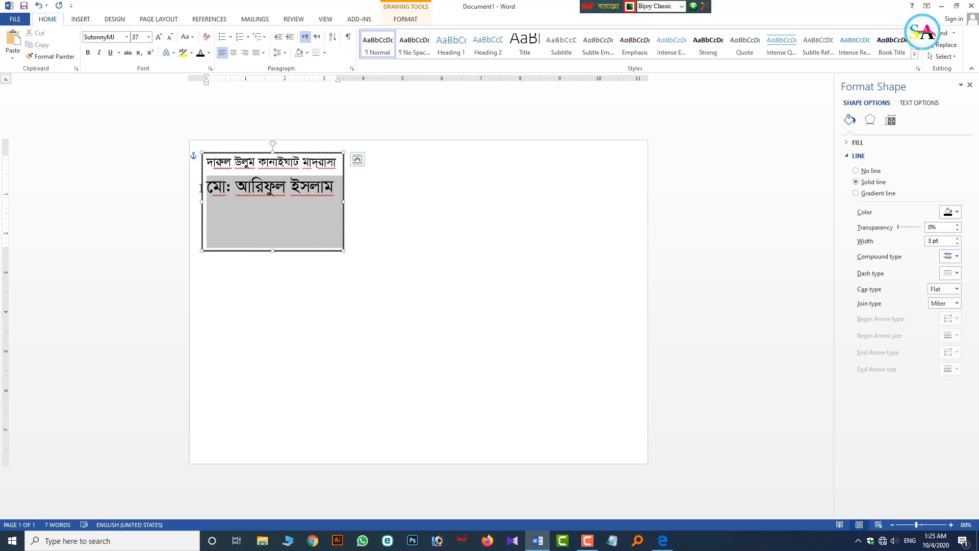
pyautogui.click(169, 37)
pyautogui.click(170, 37)
pyautogui.click(170, 37)
pyautogui.click(159, 36)
pyautogui.click(159, 37)
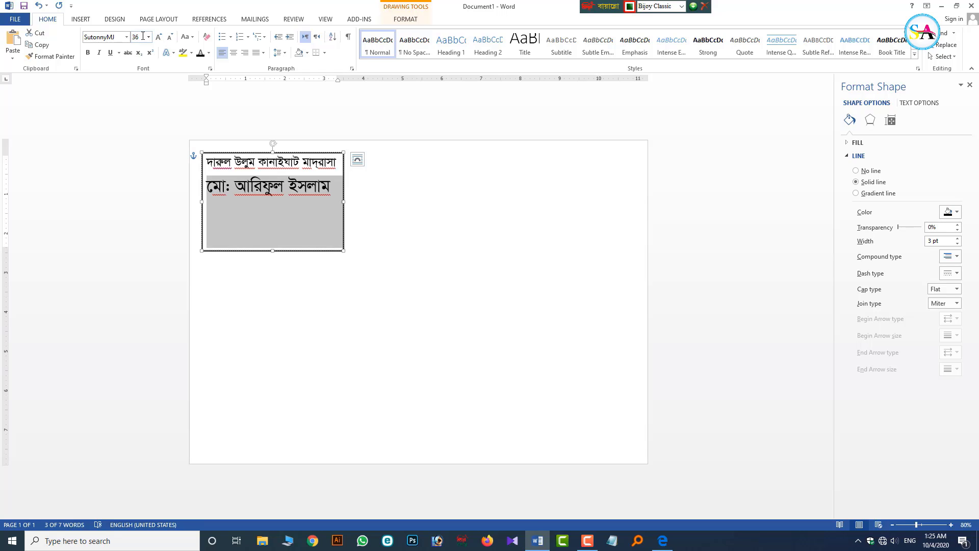
pyautogui.click(144, 38)
pyautogui.click(142, 37)
# - Make the student-name line bold
pyautogui.doubleClick(302, 194)
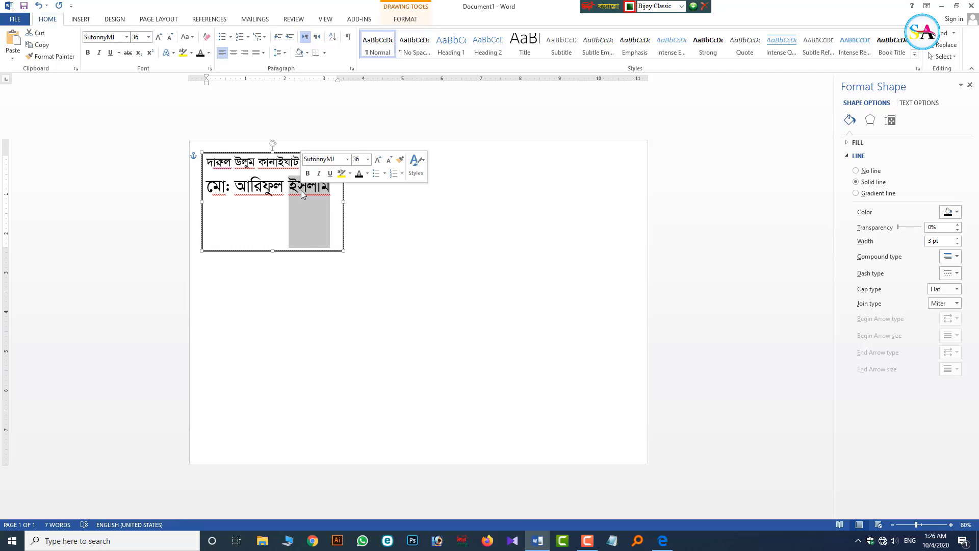
pyautogui.tripleClick(301, 191)
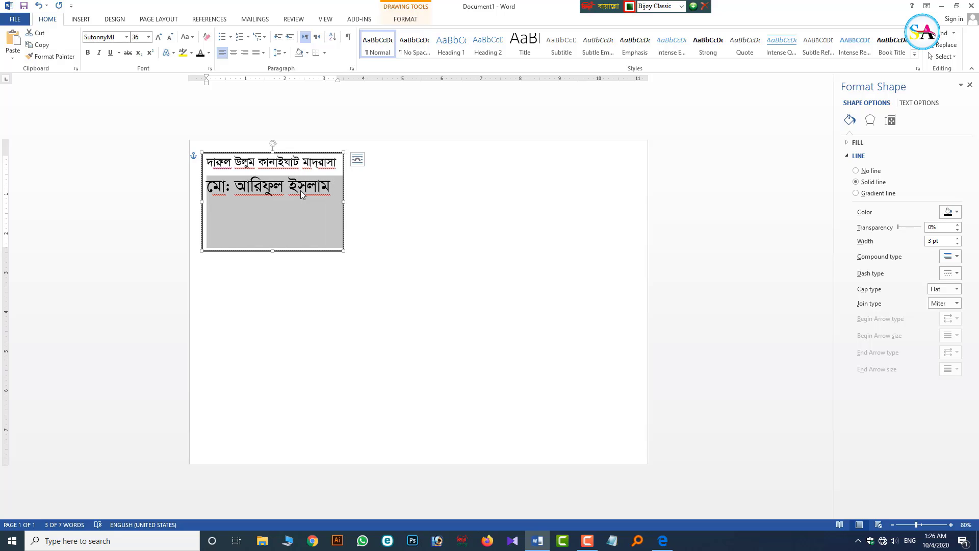
pyautogui.hotkey('ctrl', 'b')
pyautogui.tripleClick(300, 191)
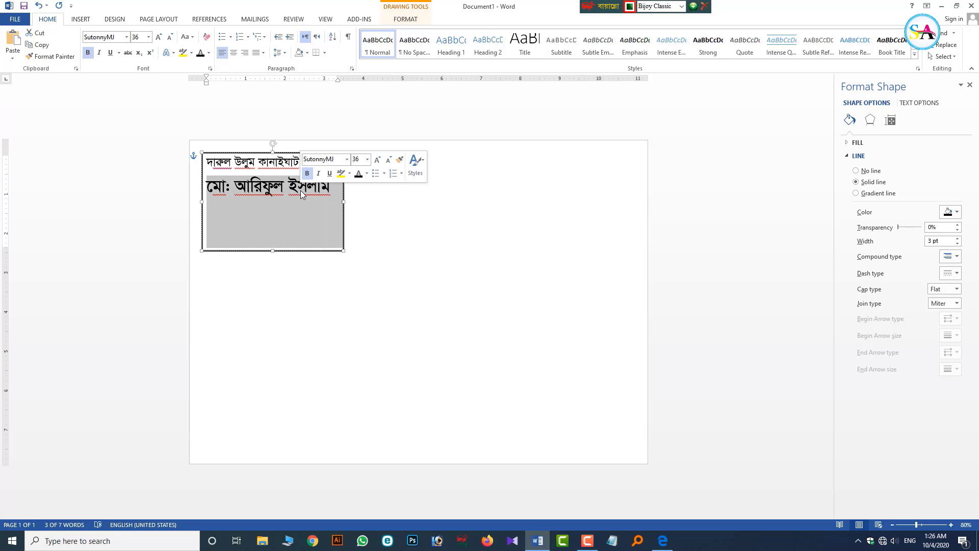
pyautogui.hotkey('ctrl', 'b')
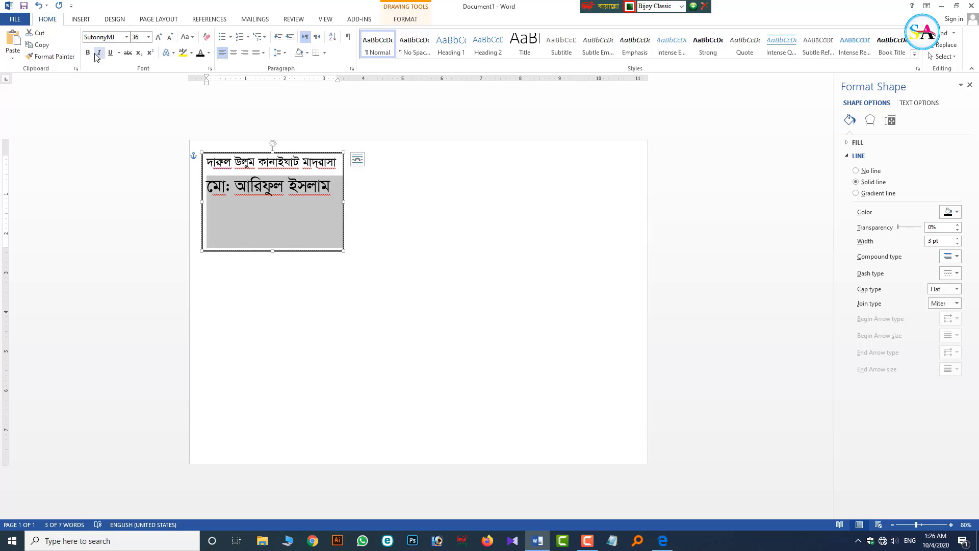
pyautogui.click(87, 52)
pyautogui.click(275, 215)
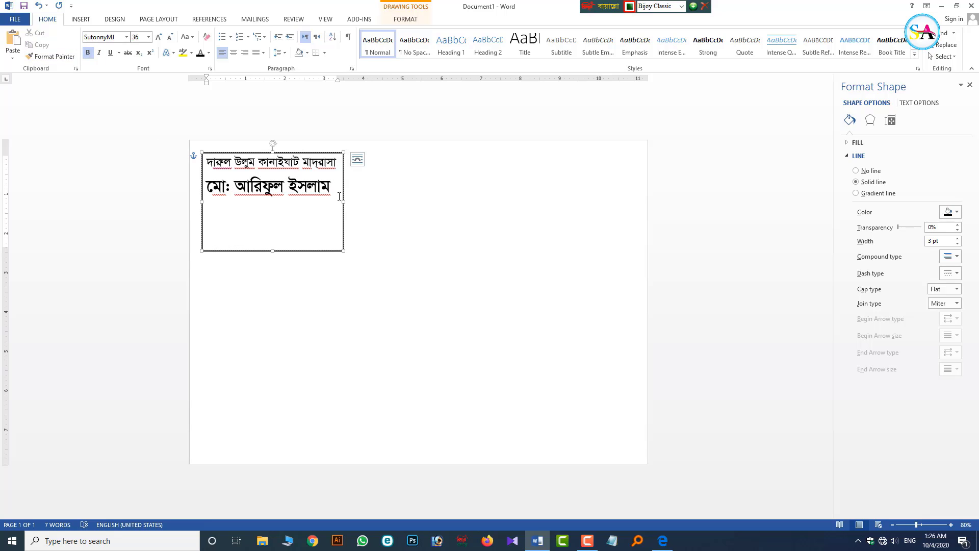
# - Add a non-bold 25 pt village line below the name
pyautogui.click(336, 195)
pyautogui.press('Return')
pyautogui.click(305, 163)
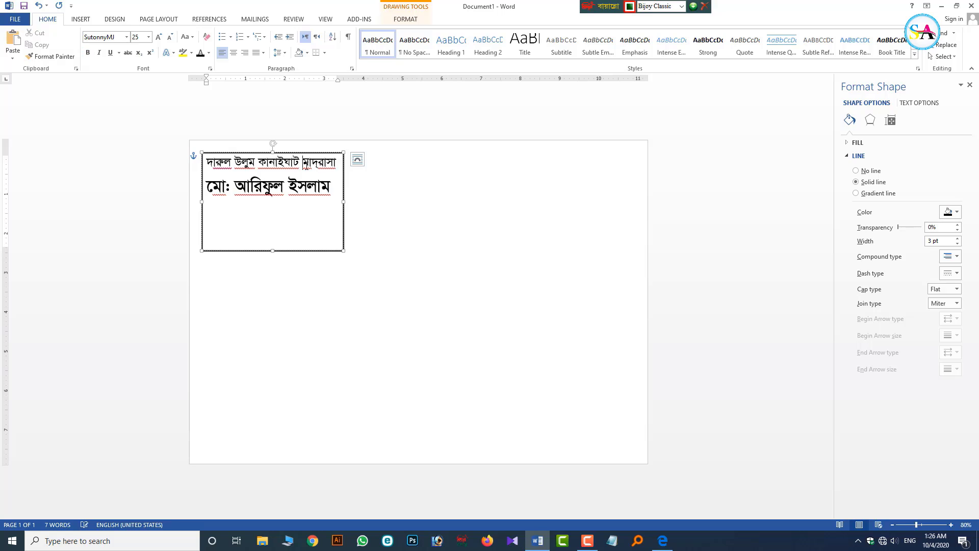
pyautogui.click(227, 210)
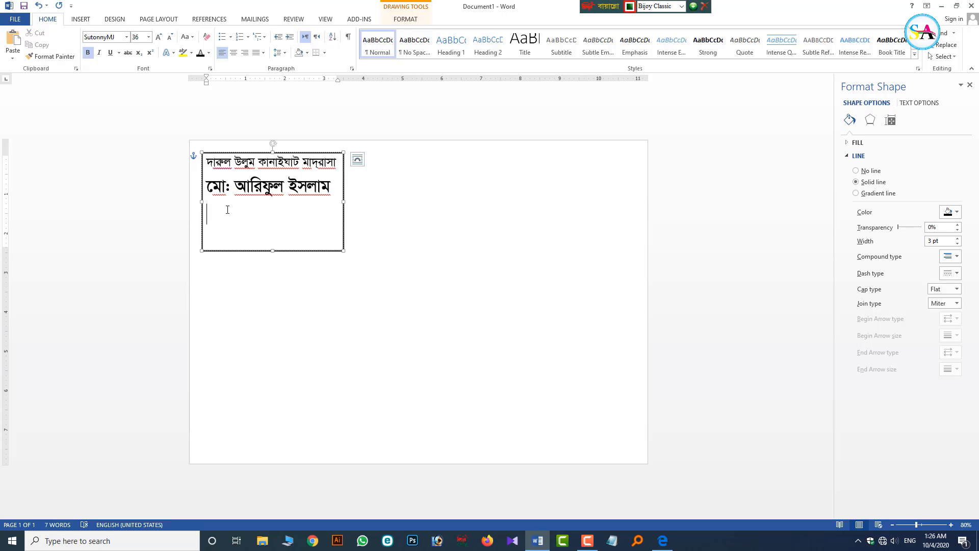
pyautogui.click(139, 39)
pyautogui.write('25')
pyautogui.press('Return')
pyautogui.click(88, 53)
pyautogui.write('গ্রাম: হারাতৈল')
# - Add the class line 'জামাত: সাফেলা ৪র্থ বর্ষ' below the village line
pyautogui.press('Return')
pyautogui.write('জামাদ:')
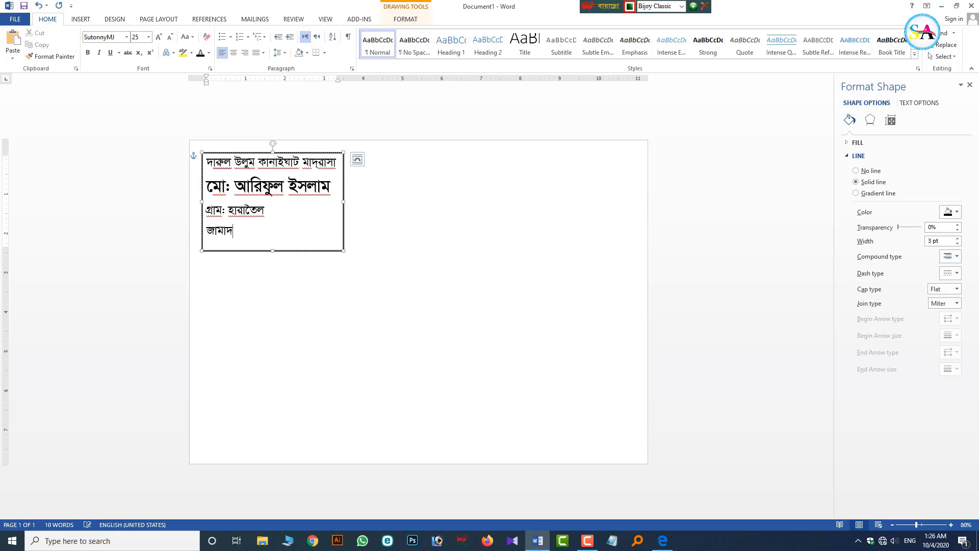
pyautogui.press('BackSpace')
pyautogui.press('BackSpace')
pyautogui.write('ত: সাফেলা ৪র্থ')
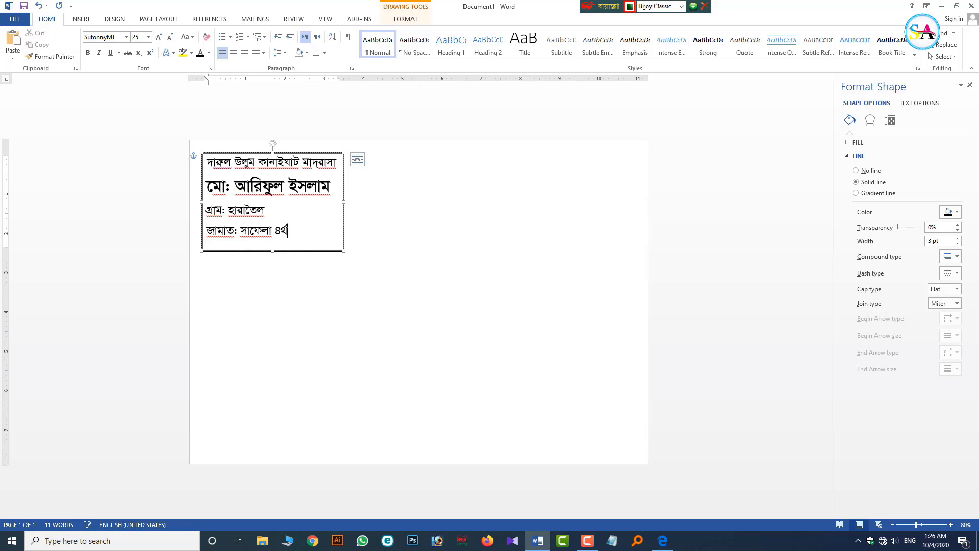
pyautogui.write(' বষ_____ _')
# - Remove the space after paragraphs in all card text and set line spacing to 1.15
pyautogui.hotkey('ctrl', 'a')
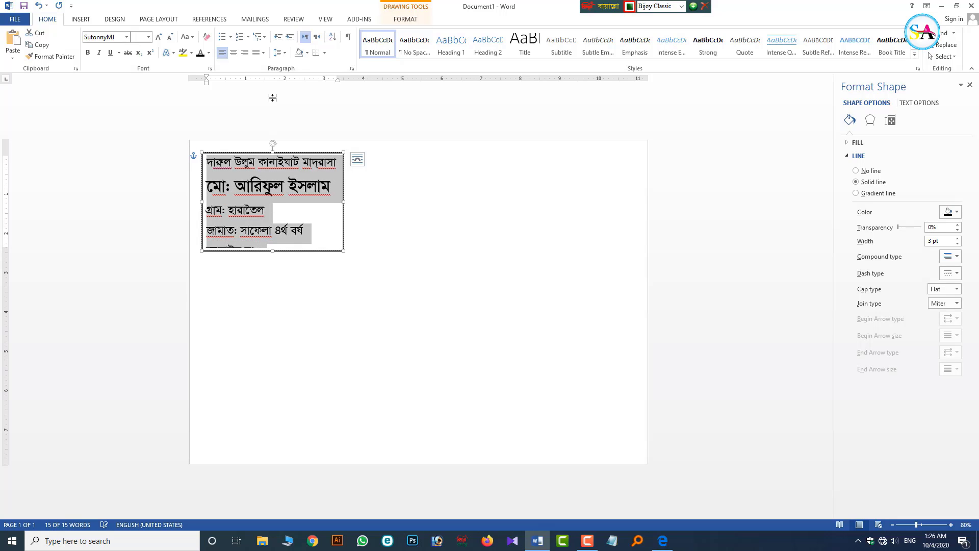
pyautogui.click(284, 53)
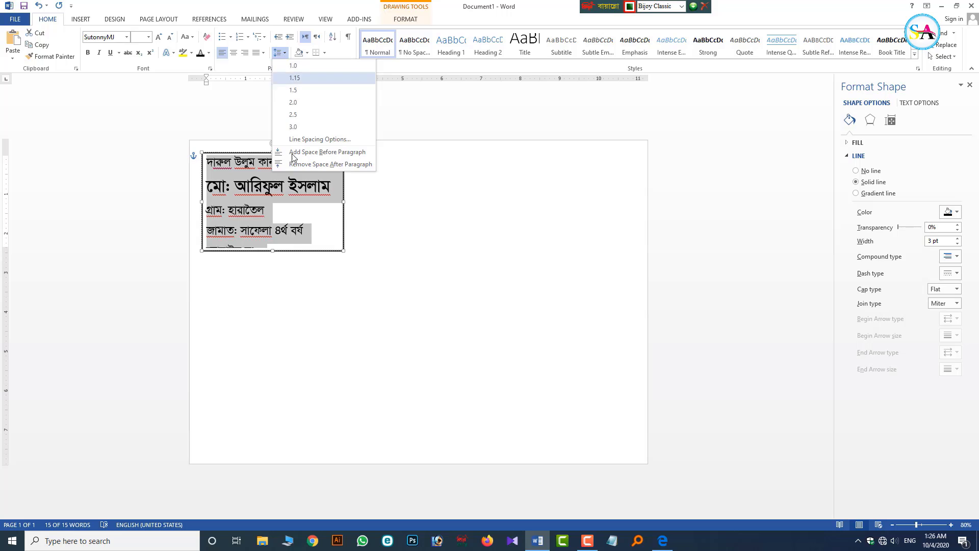
pyautogui.click(324, 164)
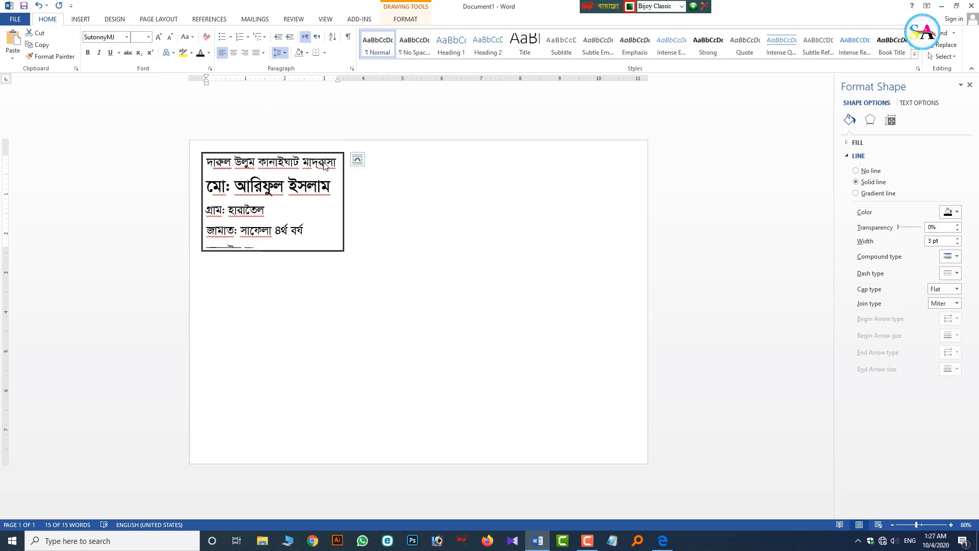
pyautogui.click(280, 53)
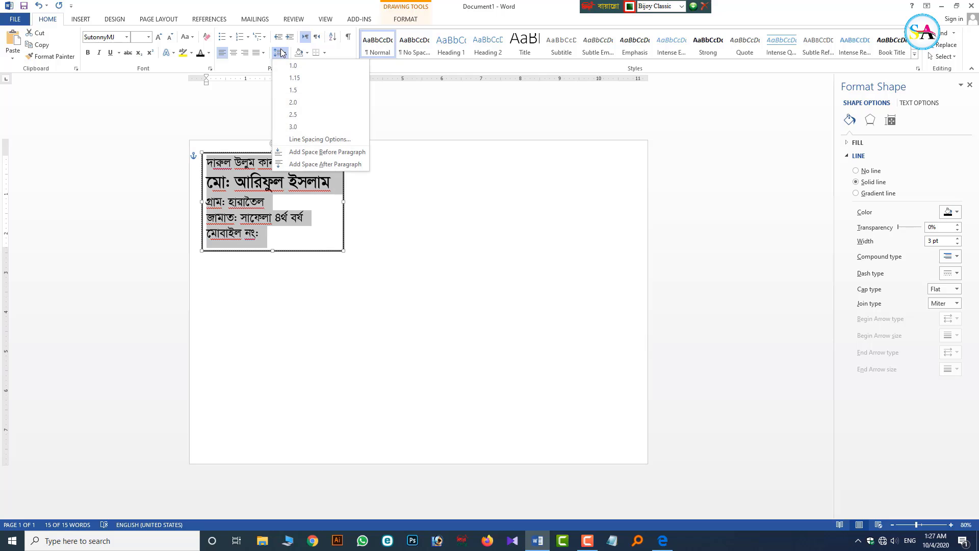
pyautogui.click(295, 79)
pyautogui.click(285, 227)
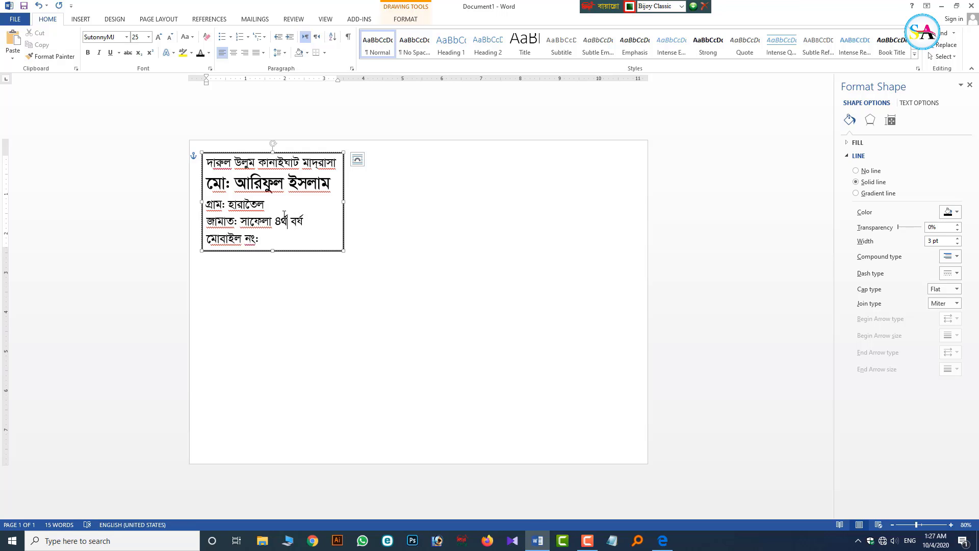
pyautogui.keyDown('ctrl'); pyautogui.scroll(2, 230, 172); pyautogui.keyUp('ctrl')
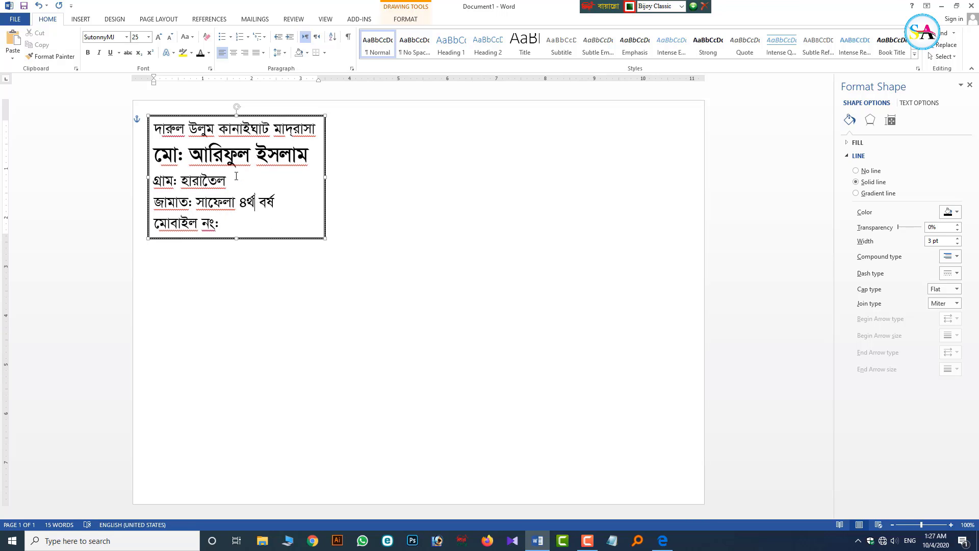
# - Colour the madrasa name line blue
pyautogui.doubleClick(235, 129)
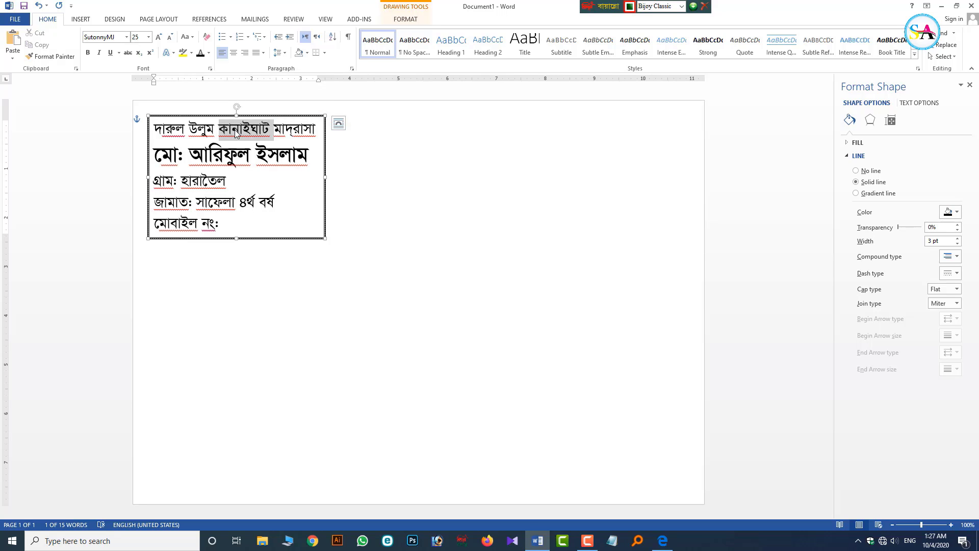
pyautogui.tripleClick(235, 129)
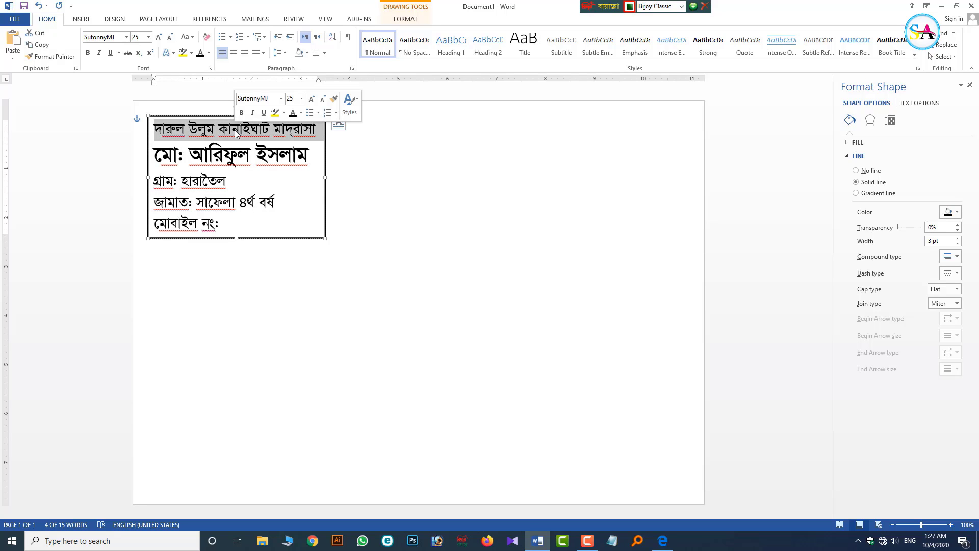
pyautogui.click(300, 112)
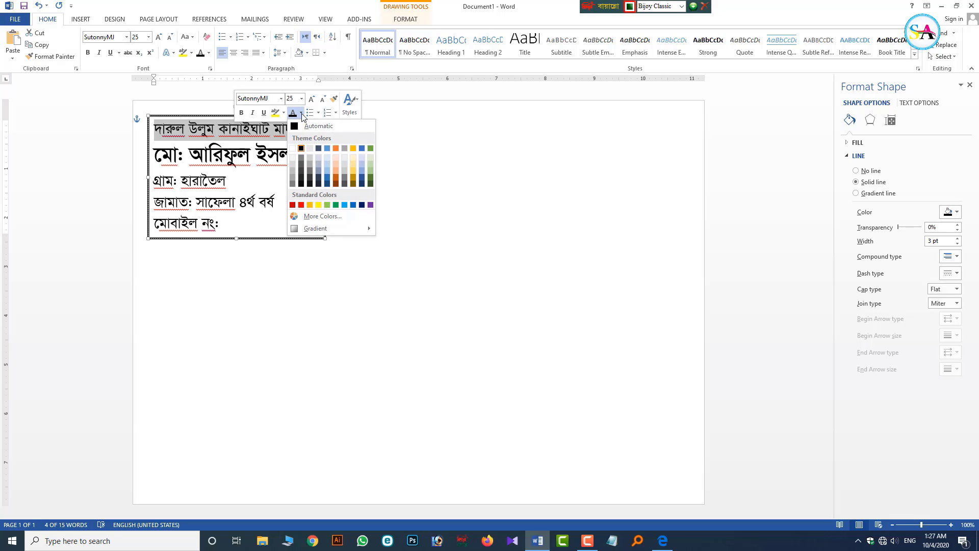
pyautogui.click(351, 205)
# - Make the student name line green
pyautogui.doubleClick(260, 161)
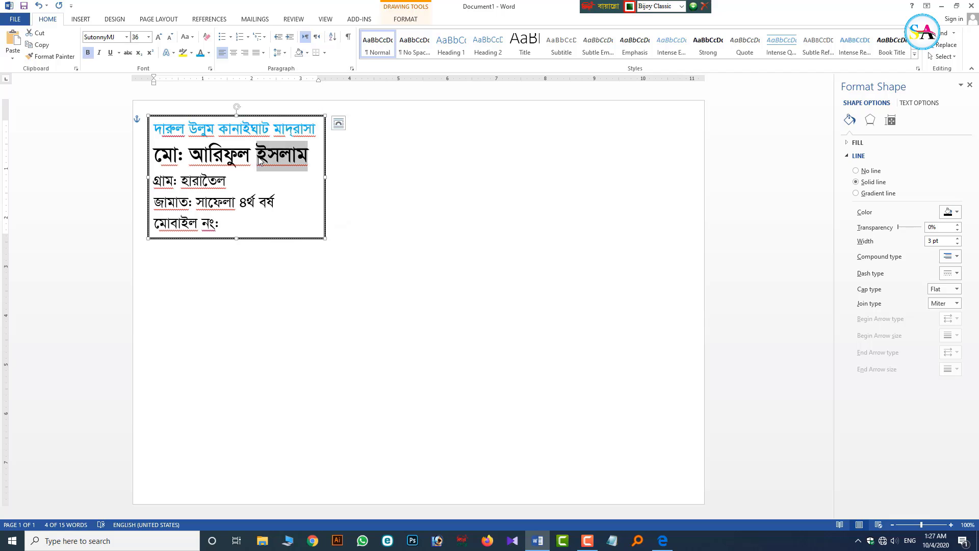
pyautogui.tripleClick(260, 161)
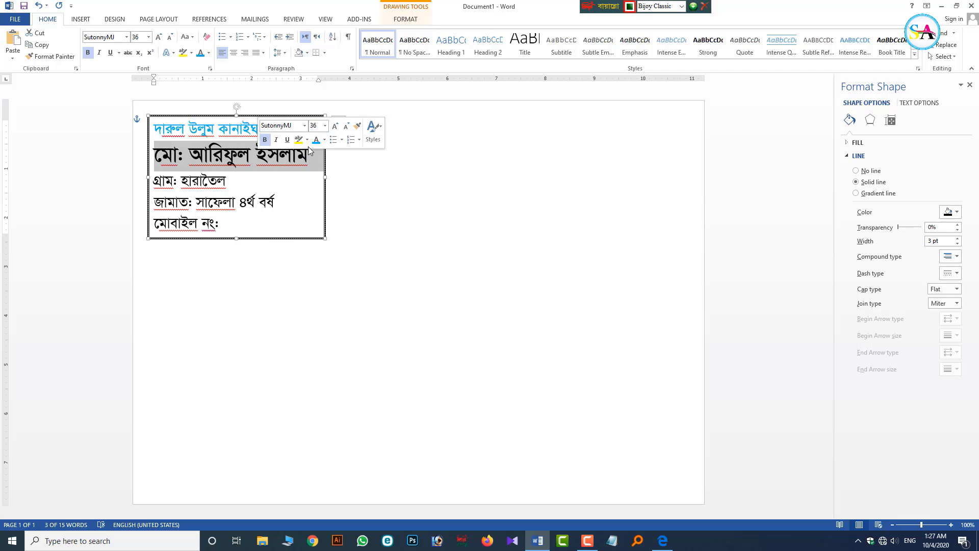
pyautogui.click(324, 140)
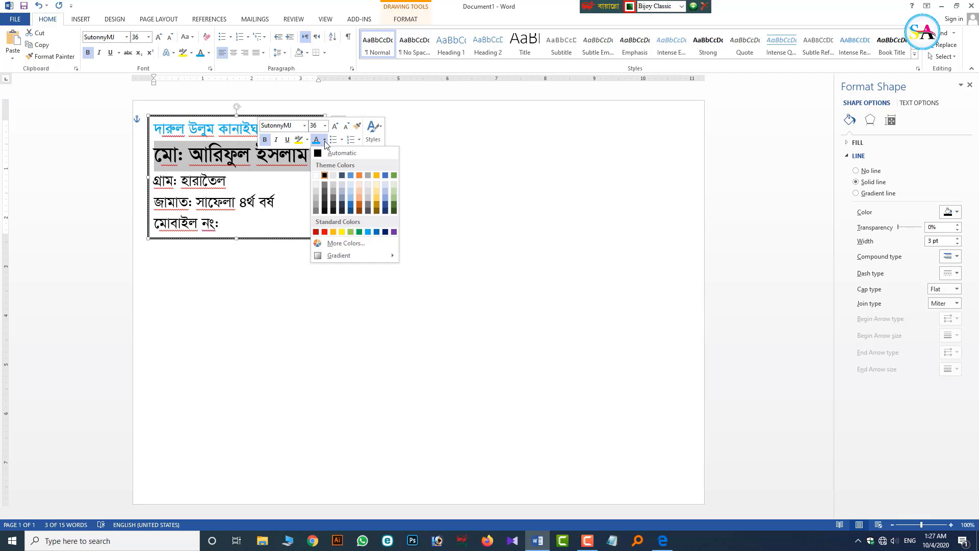
pyautogui.click(359, 231)
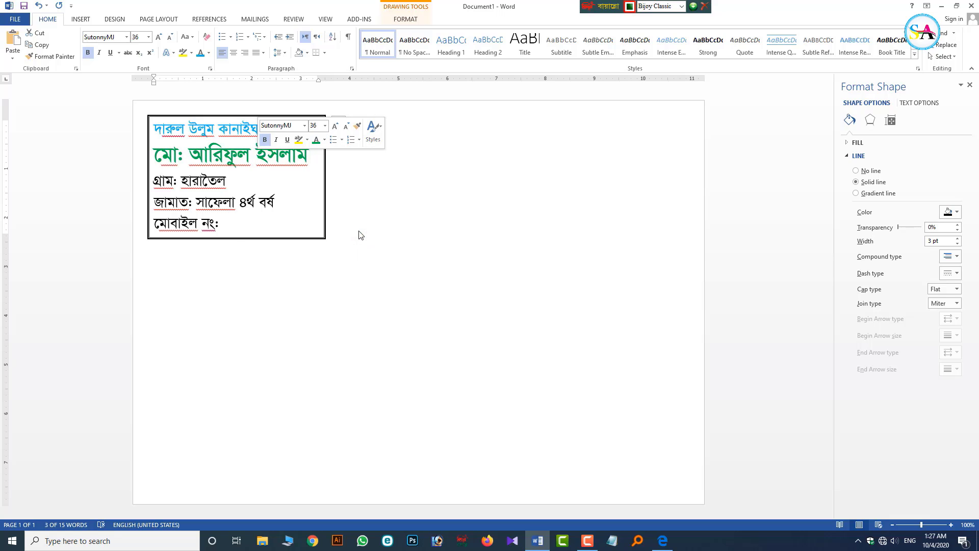
# - Colour the village, class and mobile lines (lines three to five) blue
pyautogui.click(154, 181)
pyautogui.moveTo(154, 181); pyautogui.dragTo(233, 225)
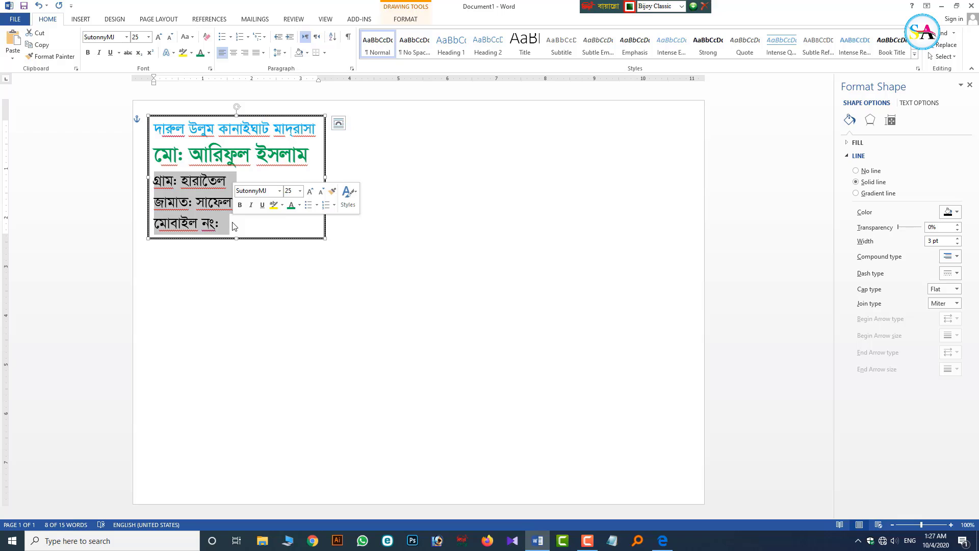
pyautogui.click(235, 228)
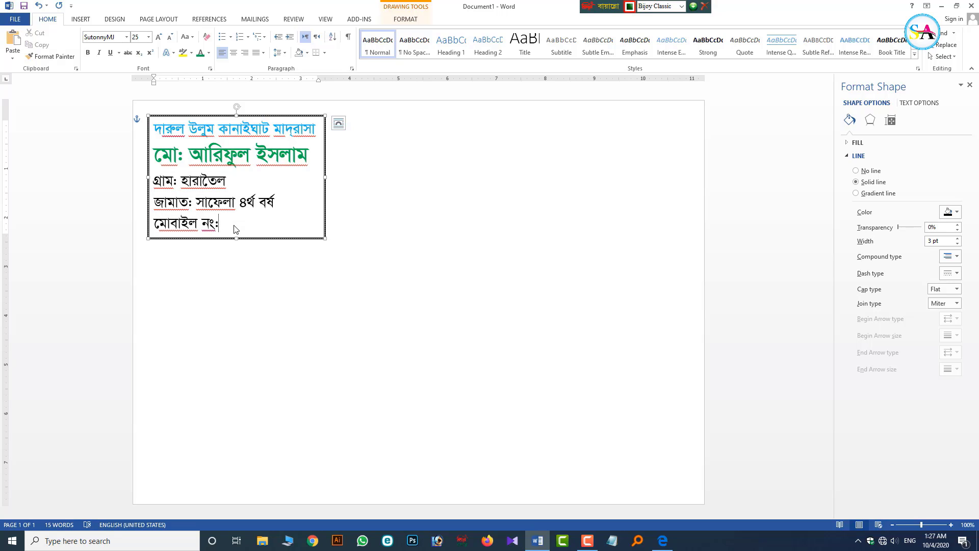
pyautogui.hotkey('ctrl', 'shift', 'Left')
pyautogui.hotkey('ctrl', 'shift', 'Left')
pyautogui.hotkey('ctrl', 'shift', 'Left')
pyautogui.hotkey('shift', 'Up')
pyautogui.hotkey('shift', 'Up')
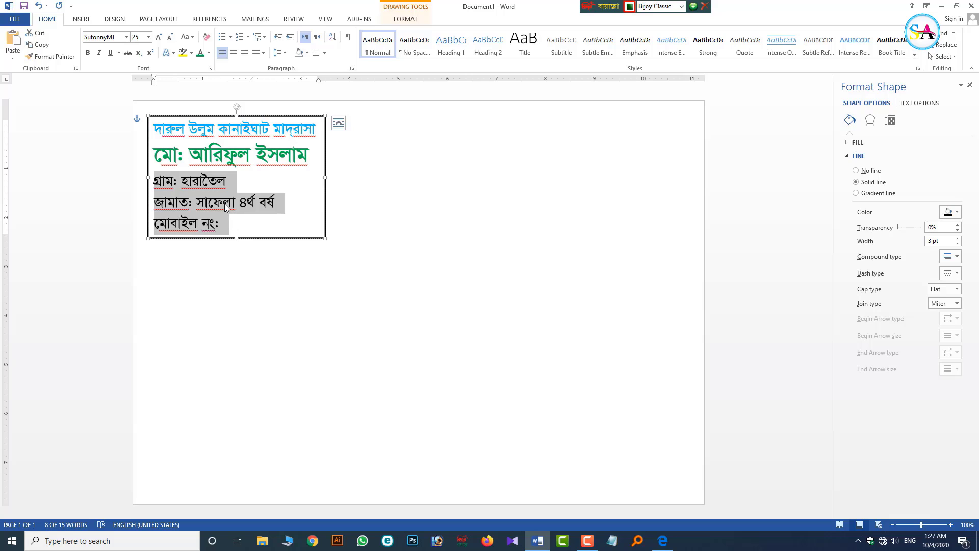
pyautogui.rightClick(225, 206)
pyautogui.click(293, 187)
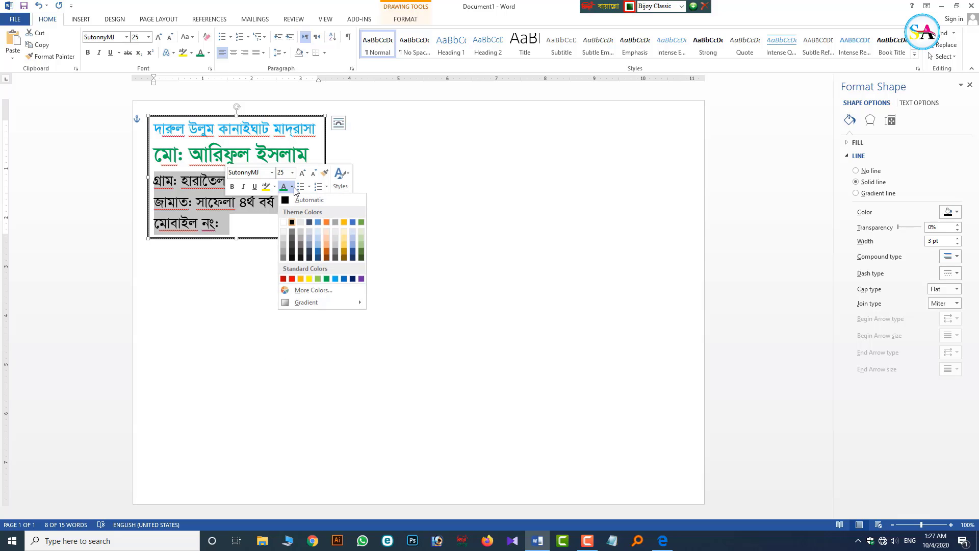
pyautogui.click(345, 279)
pyautogui.click(244, 237)
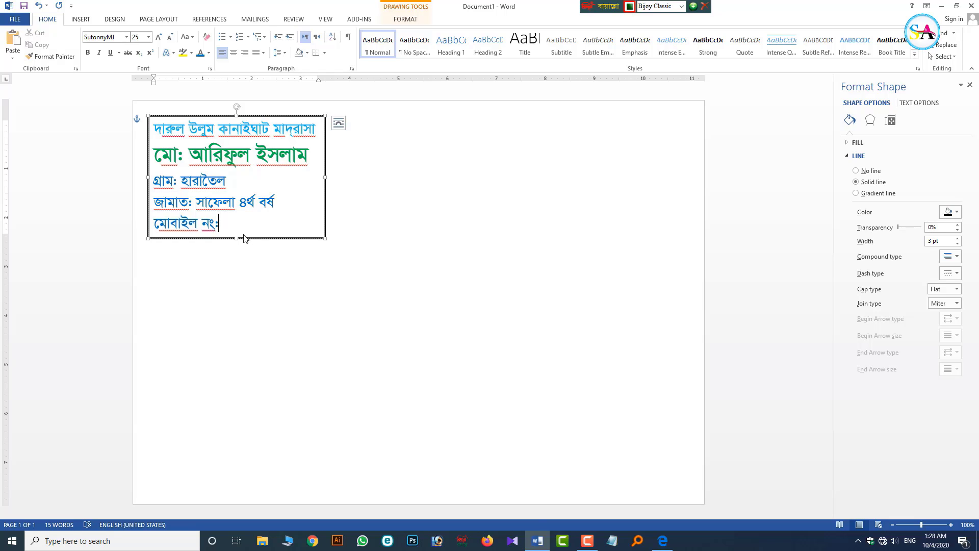
pyautogui.scroll(-2, 243, 237)
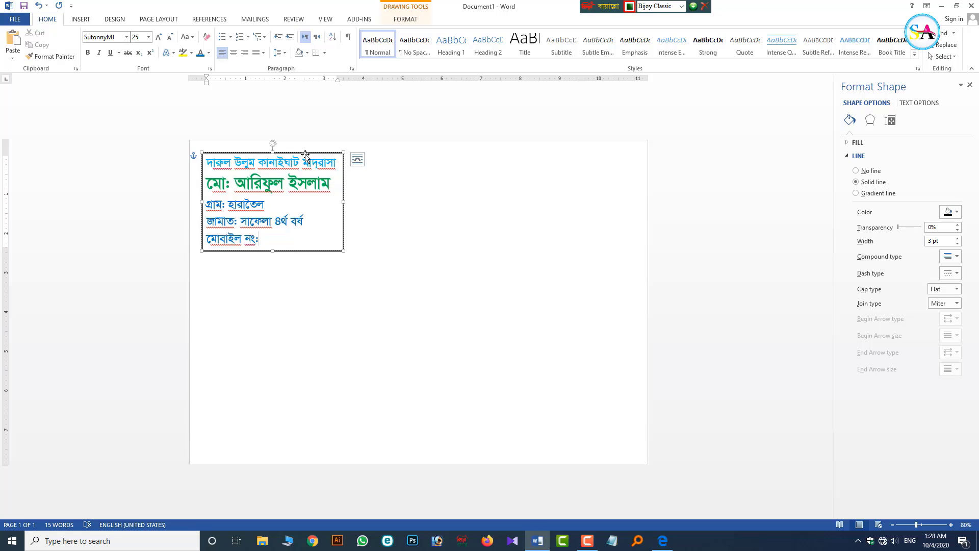
pyautogui.moveTo(307, 158); pyautogui.dragTo(336, 153)
pyautogui.hotkey('ctrl', 'z')
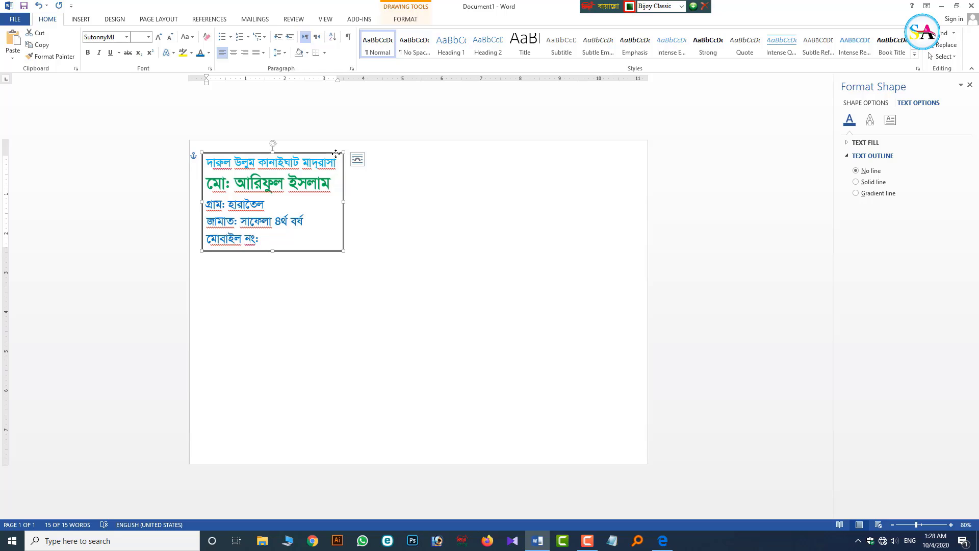
pyautogui.click(375, 173)
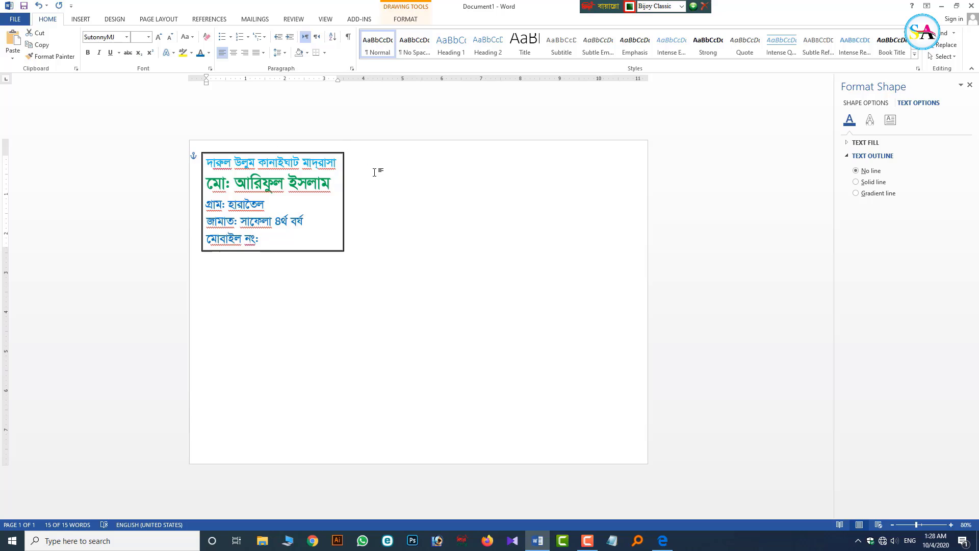
pyautogui.click(321, 153)
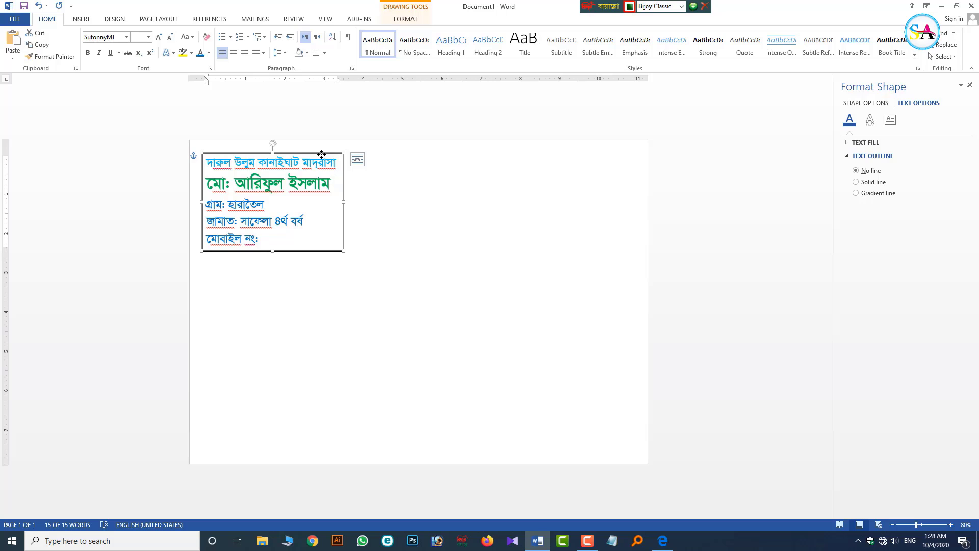
# - Ctrl-drag the card twice to create two overlapping copies to its right
pyautogui.moveTo(321, 153); pyautogui.dragTo(378, 153)
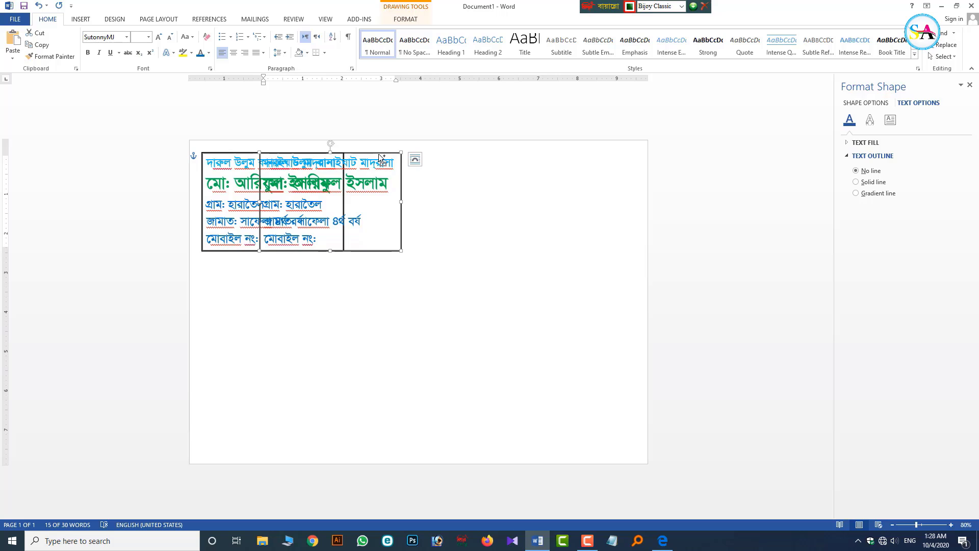
pyautogui.moveTo(378, 154); pyautogui.dragTo(464, 162)
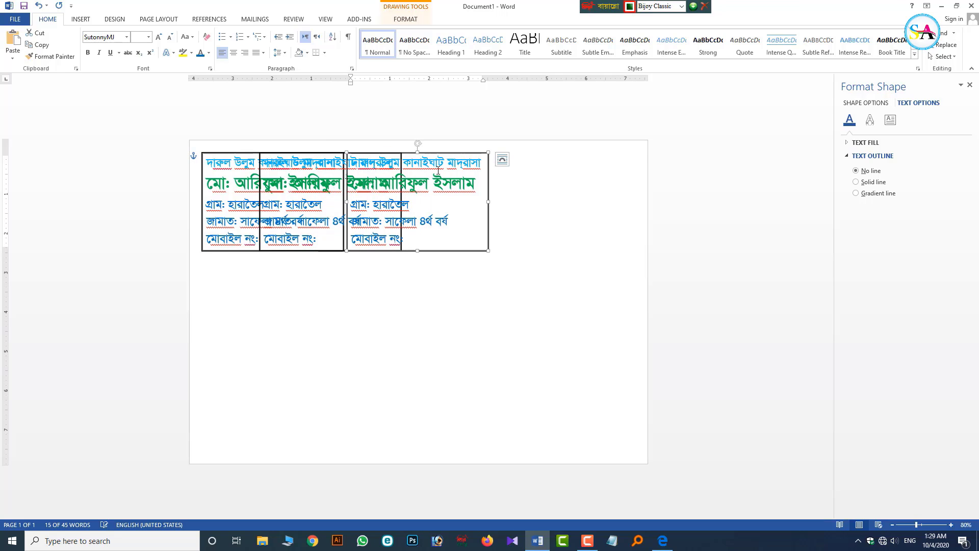
pyautogui.click(579, 260)
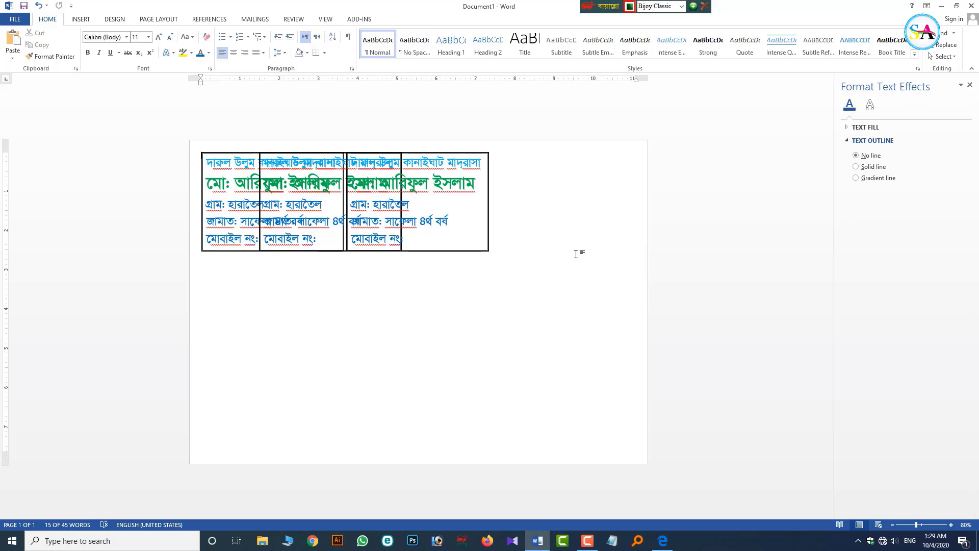
pyautogui.click(476, 153)
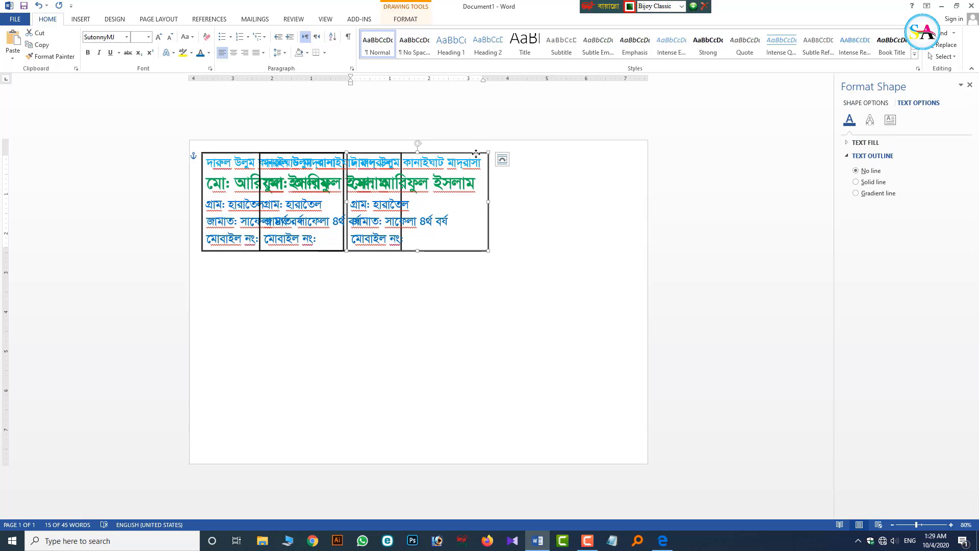
pyautogui.click(411, 20)
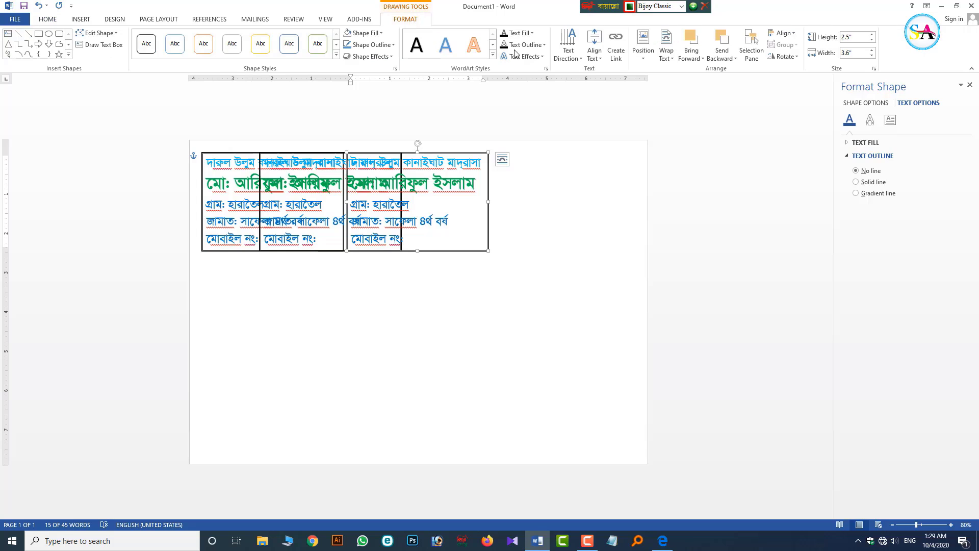
# - Align the selected card to the right margin
pyautogui.click(783, 33)
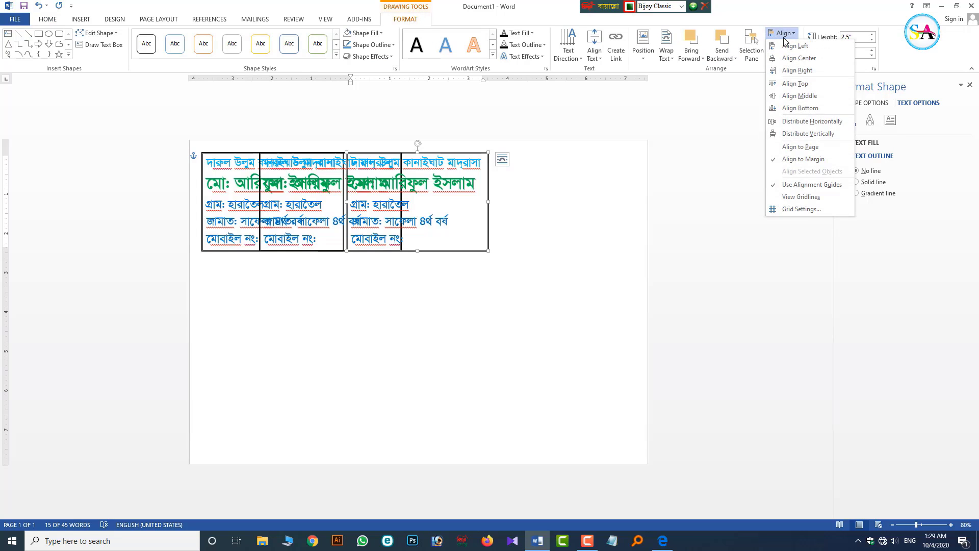
pyautogui.click(797, 70)
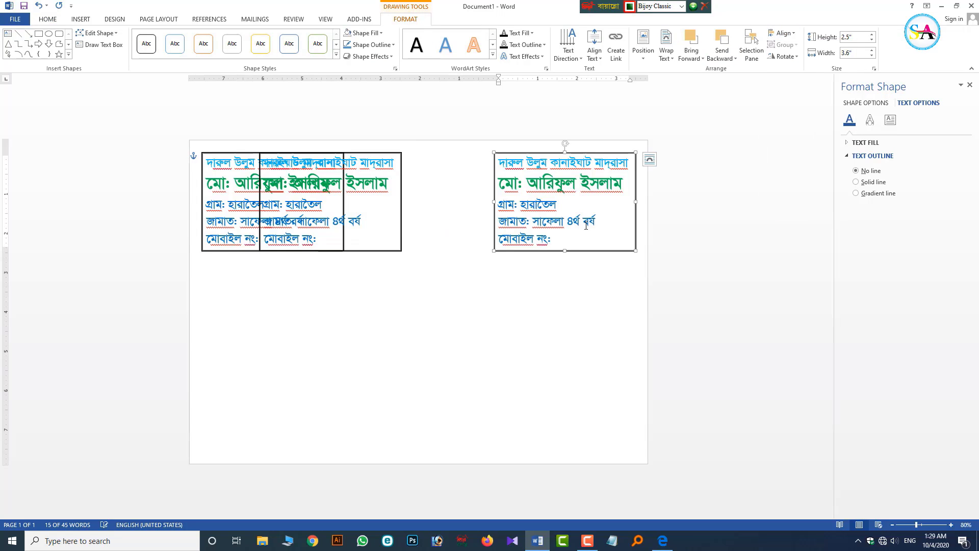
pyautogui.click(563, 283)
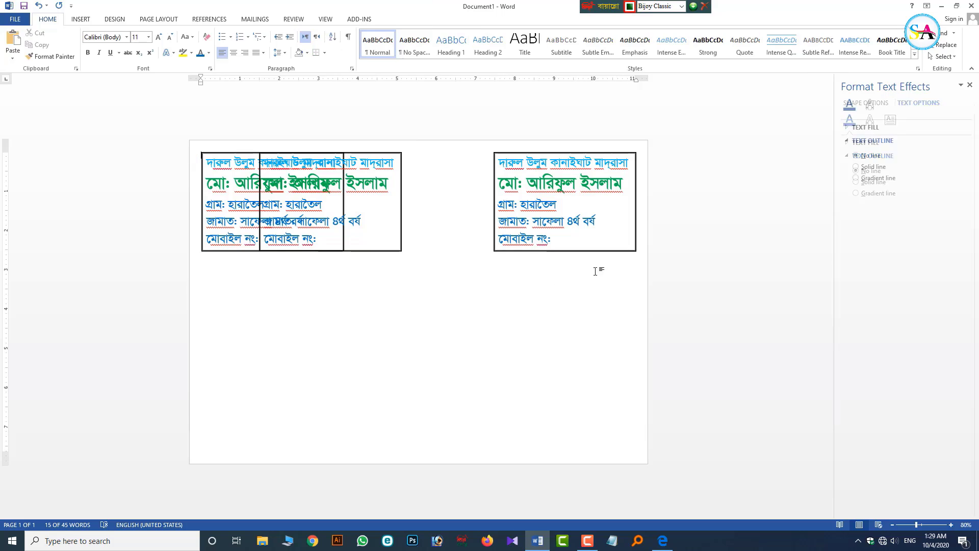
# - Select all three cards and distribute them horizontally across the page
pyautogui.click(587, 155)
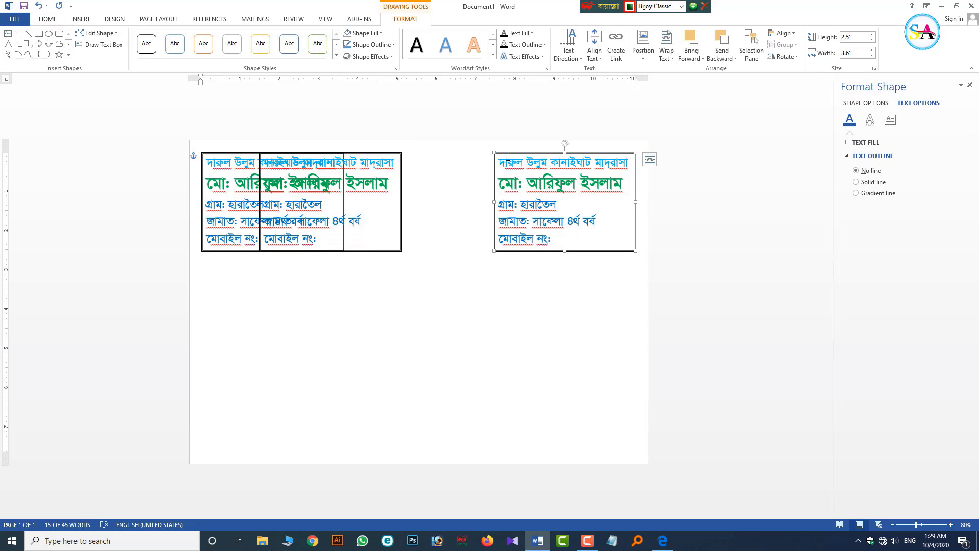
pyautogui.keyDown('shift'); pyautogui.click(402, 154); pyautogui.keyUp('shift')
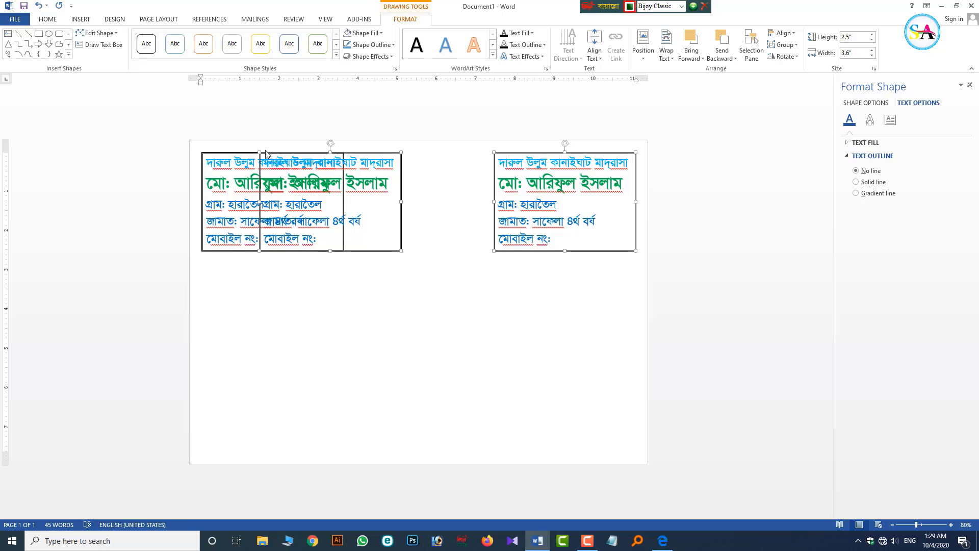
pyautogui.keyDown('shift'); pyautogui.click(232, 153); pyautogui.keyUp('shift')
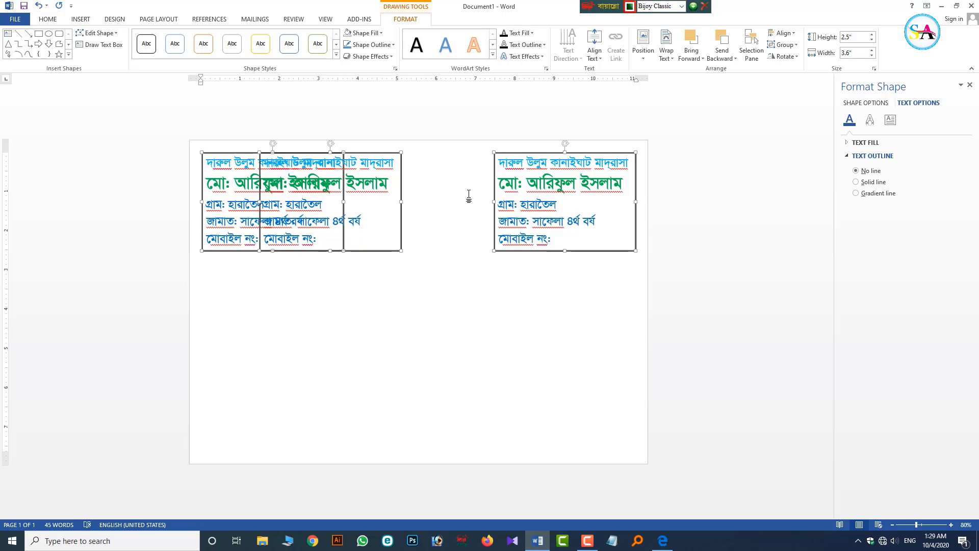
pyautogui.click(781, 32)
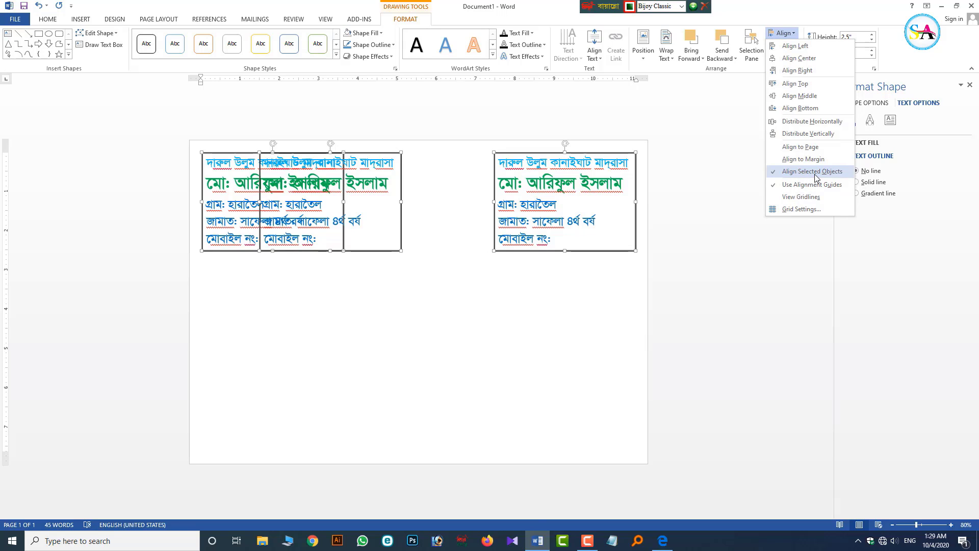
pyautogui.click(794, 125)
pyautogui.click(526, 308)
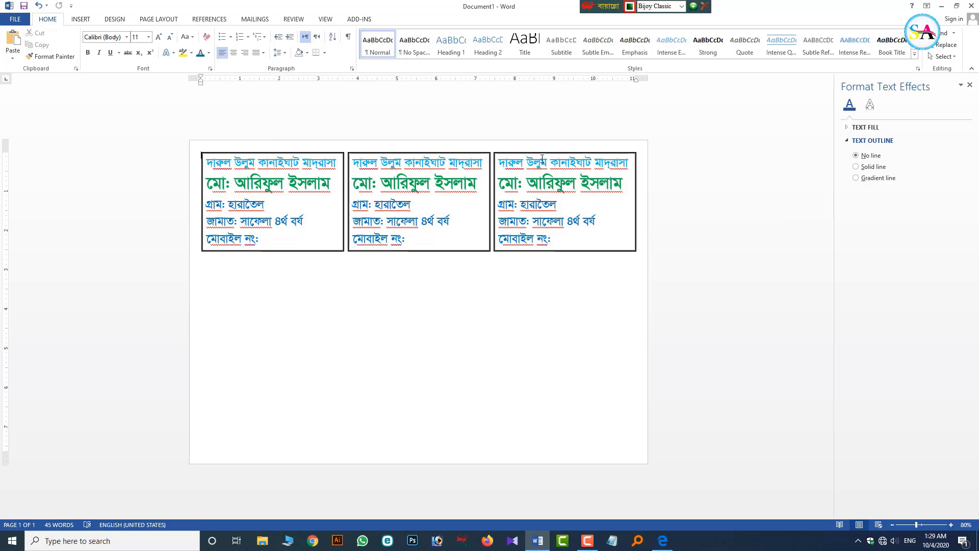
# - Select the left, middle and right cards and group them into one row object
pyautogui.click(499, 154)
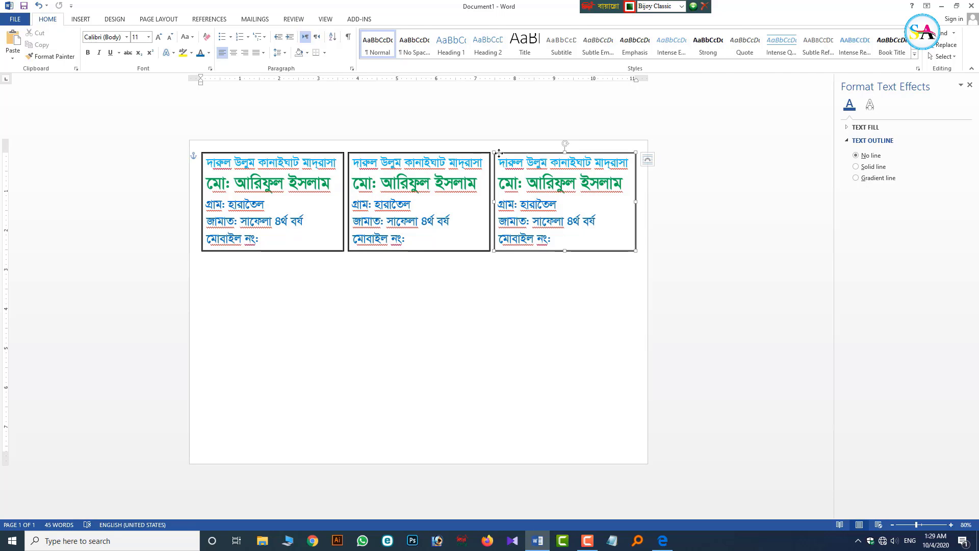
pyautogui.keyDown('shift'); pyautogui.click(473, 152); pyautogui.keyUp('shift')
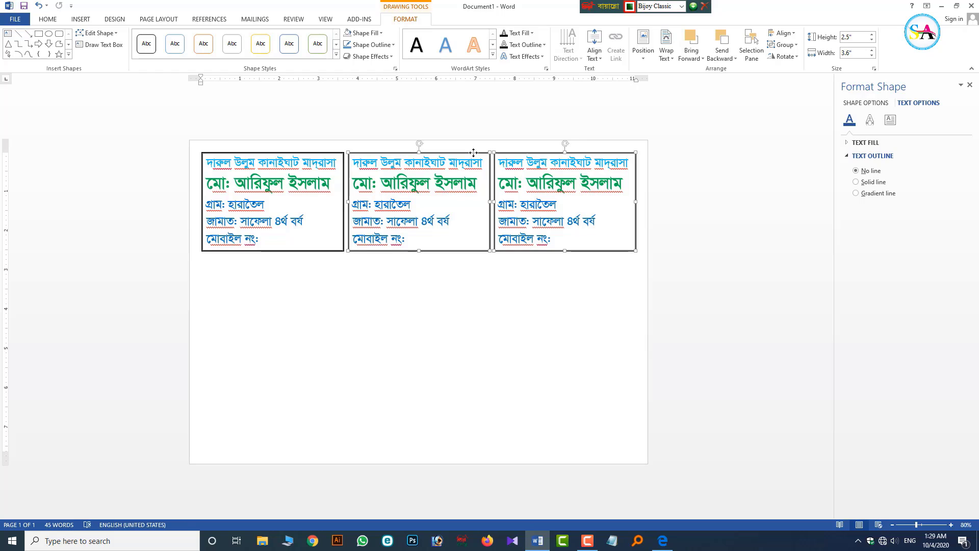
pyautogui.keyDown('shift'); pyautogui.click(309, 153); pyautogui.keyUp('shift')
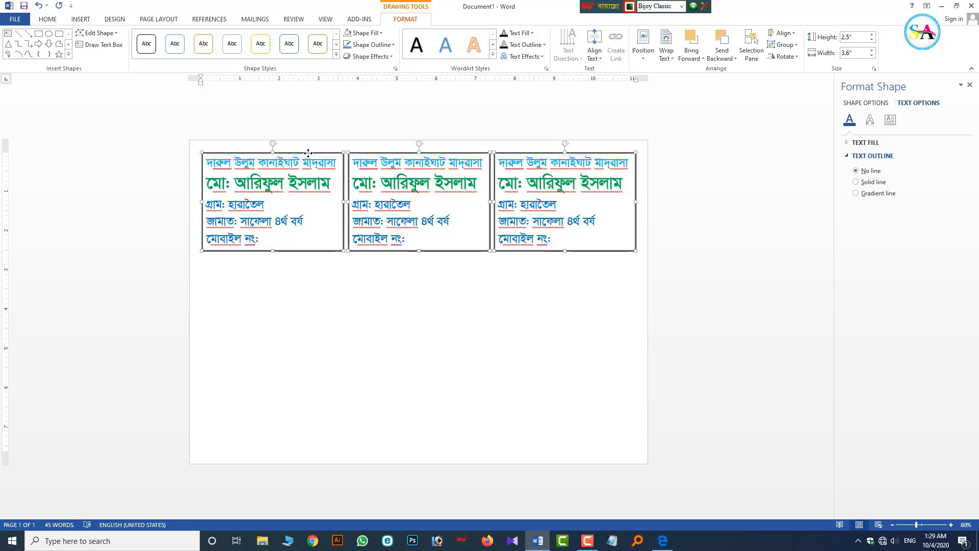
pyautogui.rightClick(308, 156)
pyautogui.moveTo(326, 213)
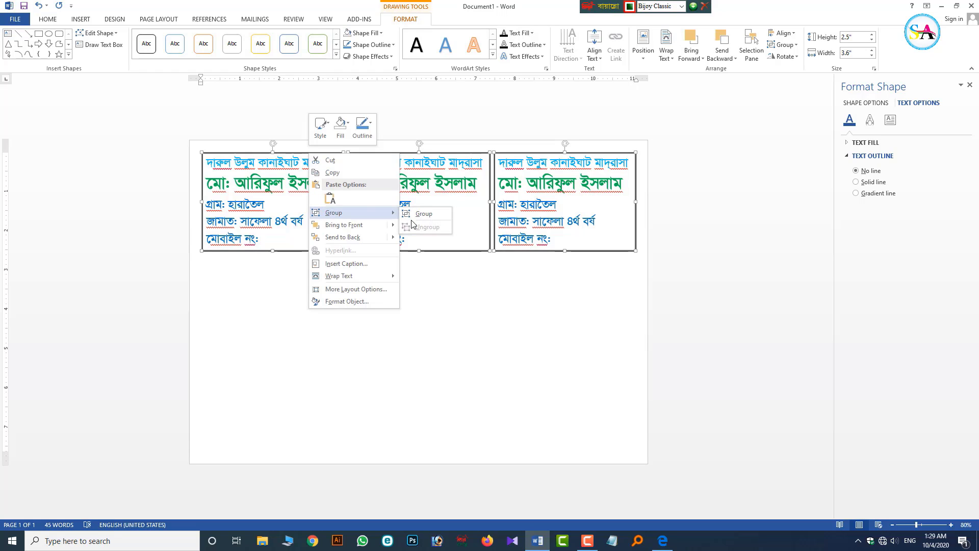
pyautogui.click(414, 220)
pyautogui.rightClick(317, 154)
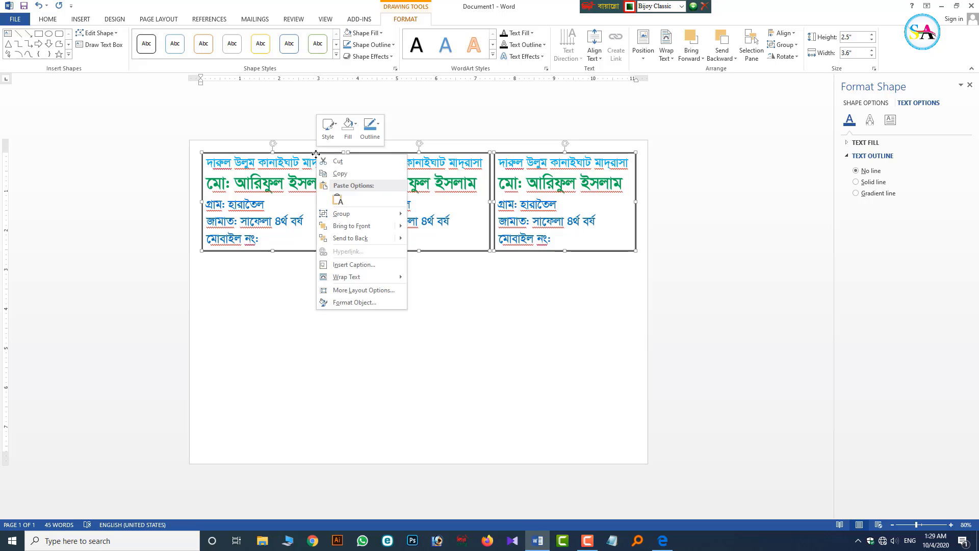
pyautogui.moveTo(352, 213)
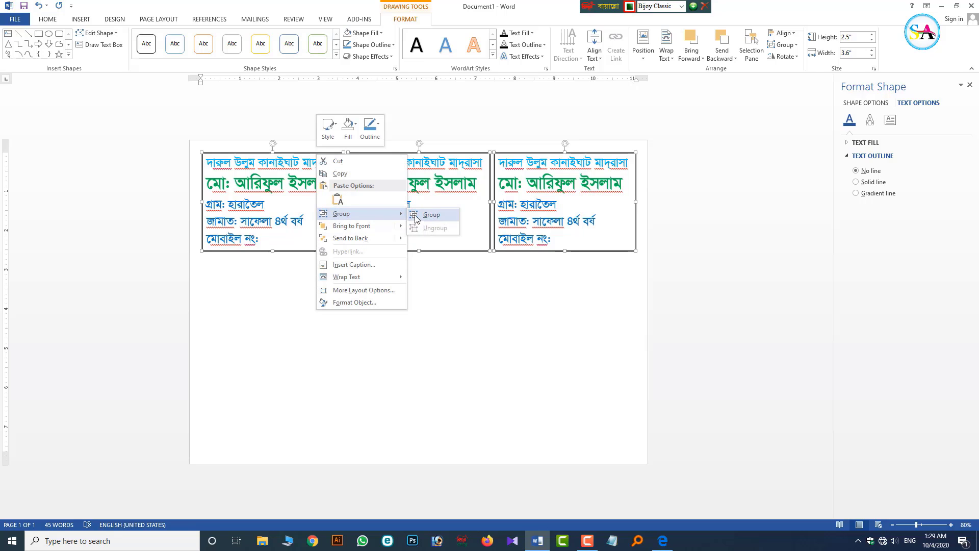
pyautogui.click(416, 219)
pyautogui.click(405, 151)
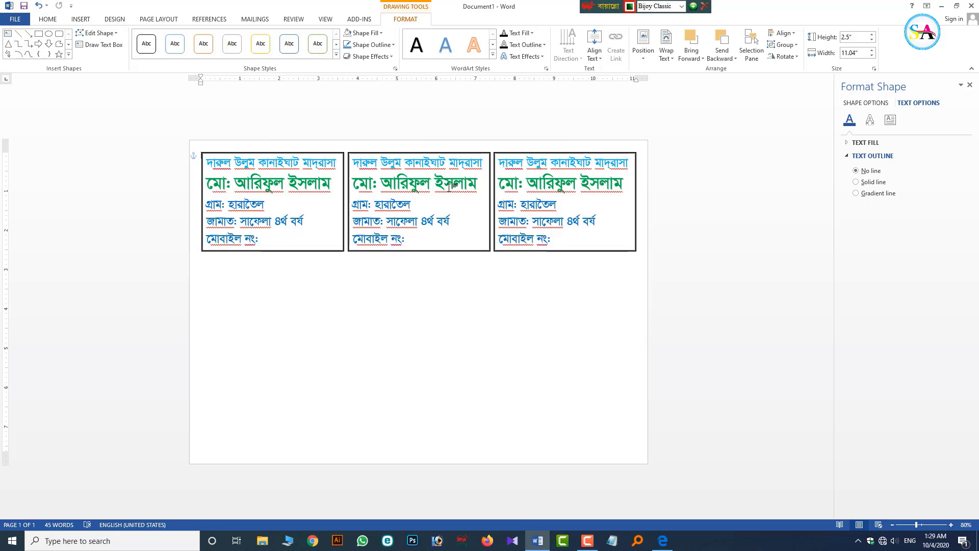
pyautogui.click(409, 151)
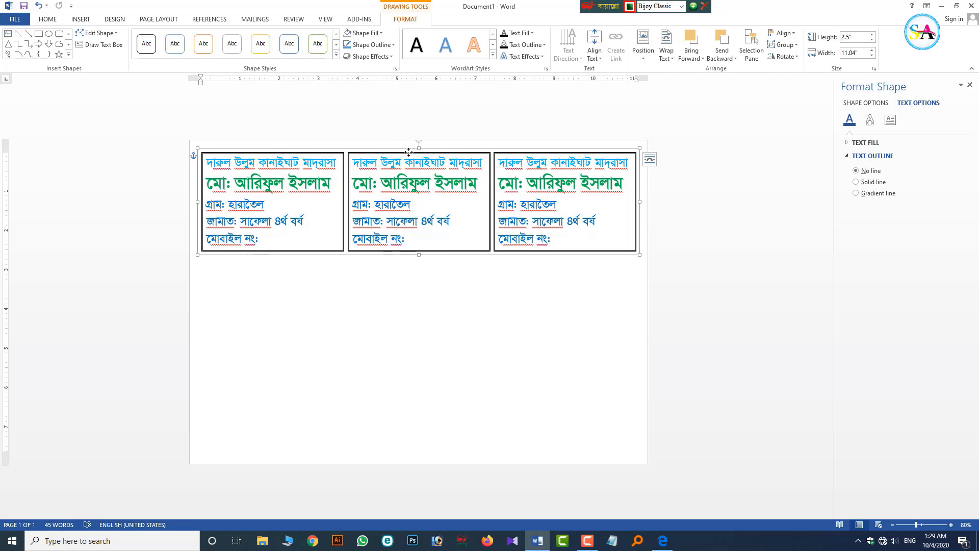
# - Duplicate the card row and align the copy to the bottom of the page
pyautogui.keyDown('ctrl'); pyautogui.moveTo(409, 152); pyautogui.dragTo(409, 202); pyautogui.keyUp('ctrl')
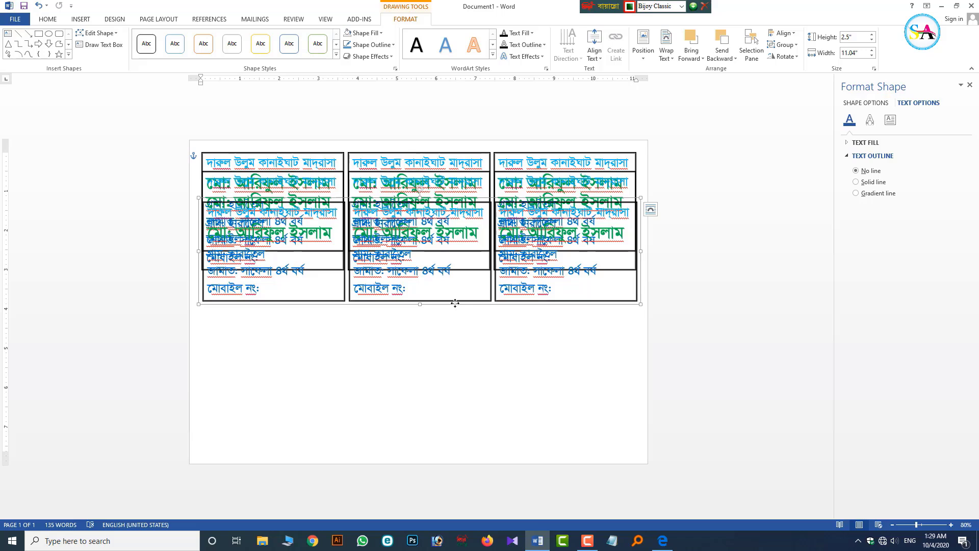
pyautogui.click(783, 39)
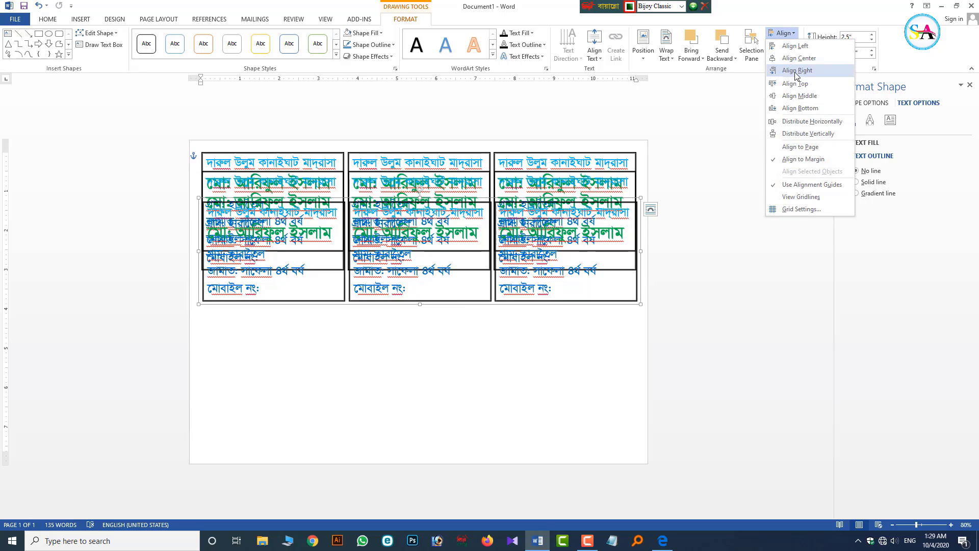
pyautogui.click(802, 108)
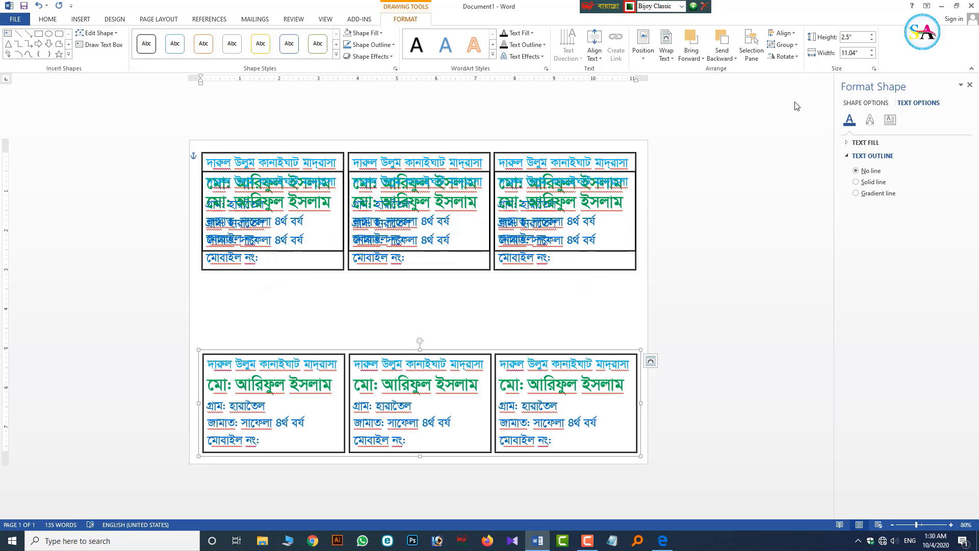
# - Select all three card rows and distribute them vertically down the page
pyautogui.click(555, 269)
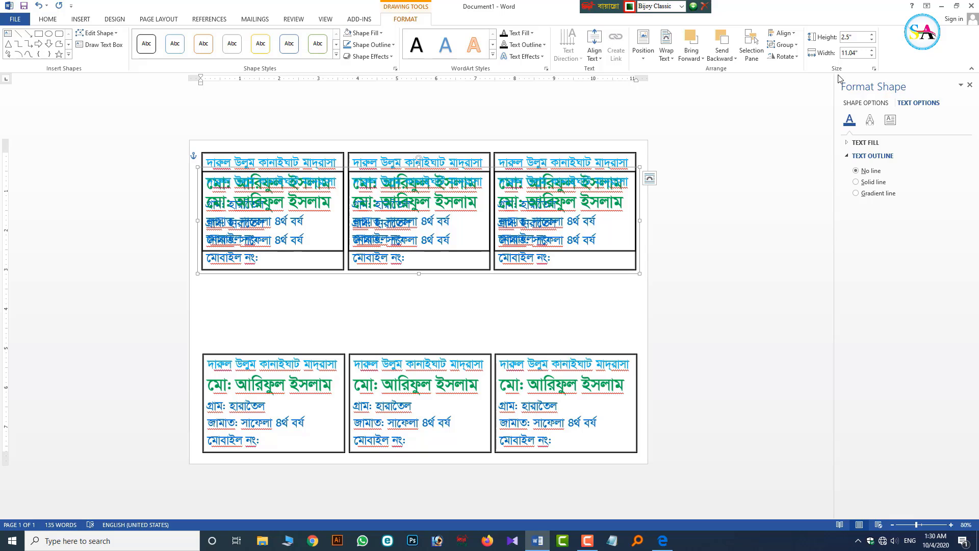
pyautogui.click(594, 343)
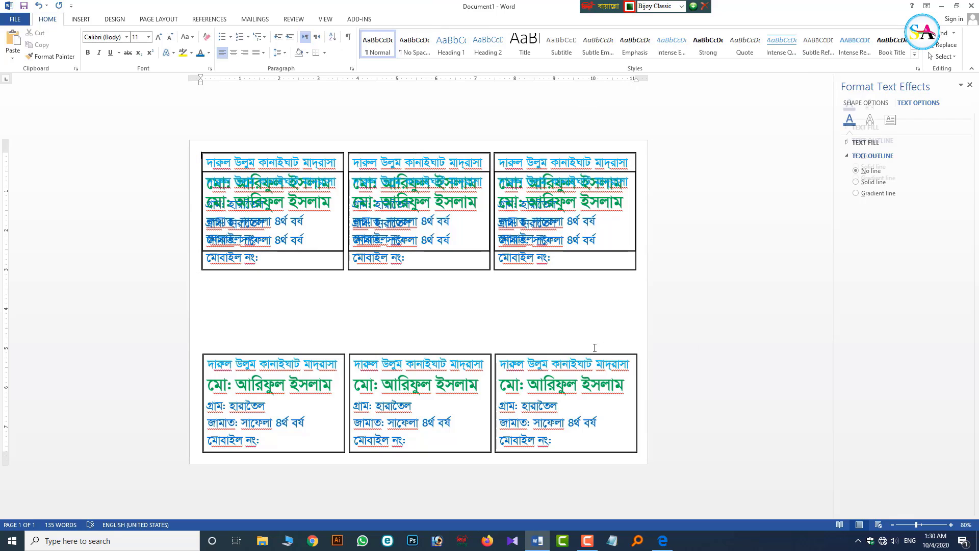
pyautogui.click(599, 346)
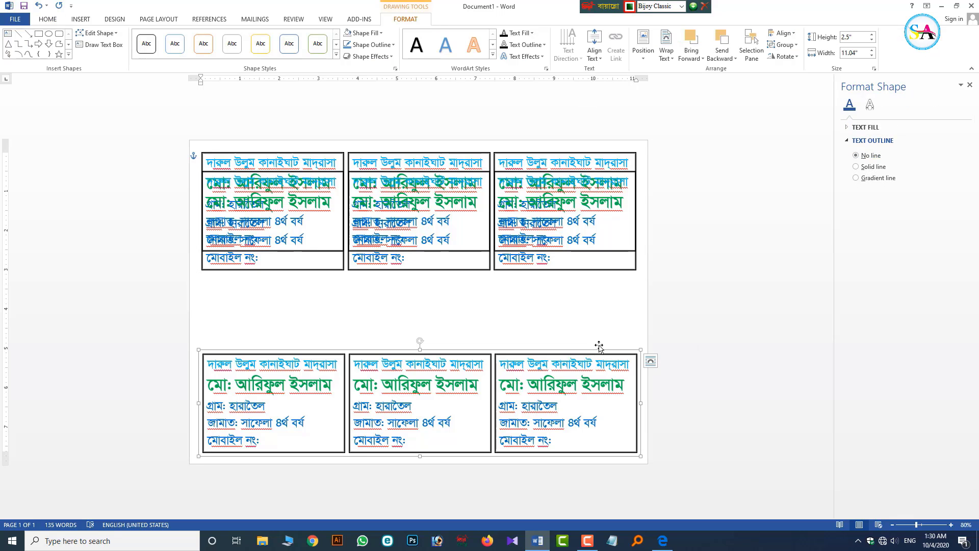
pyautogui.keyDown('shift'); pyautogui.click(579, 272); pyautogui.keyUp('shift')
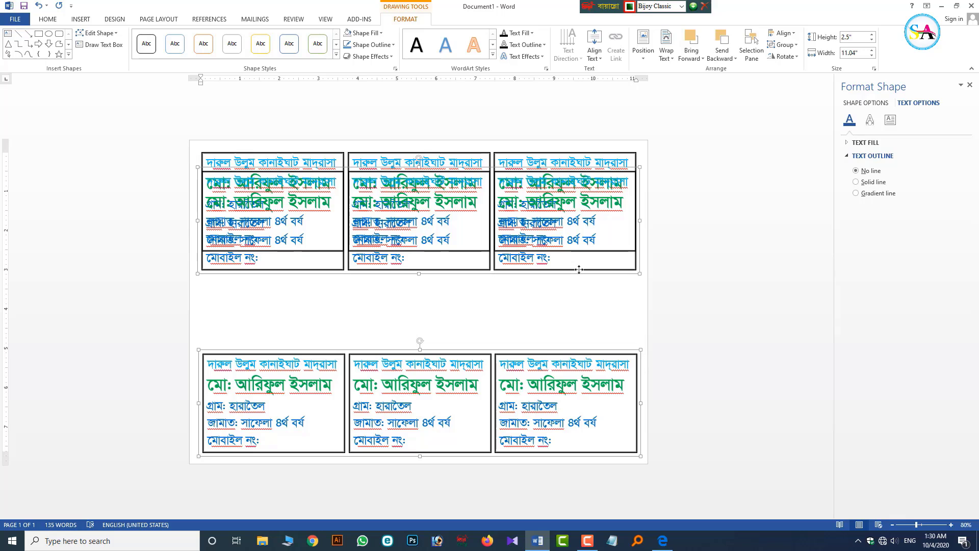
pyautogui.keyDown('shift'); pyautogui.click(587, 154); pyautogui.keyUp('shift')
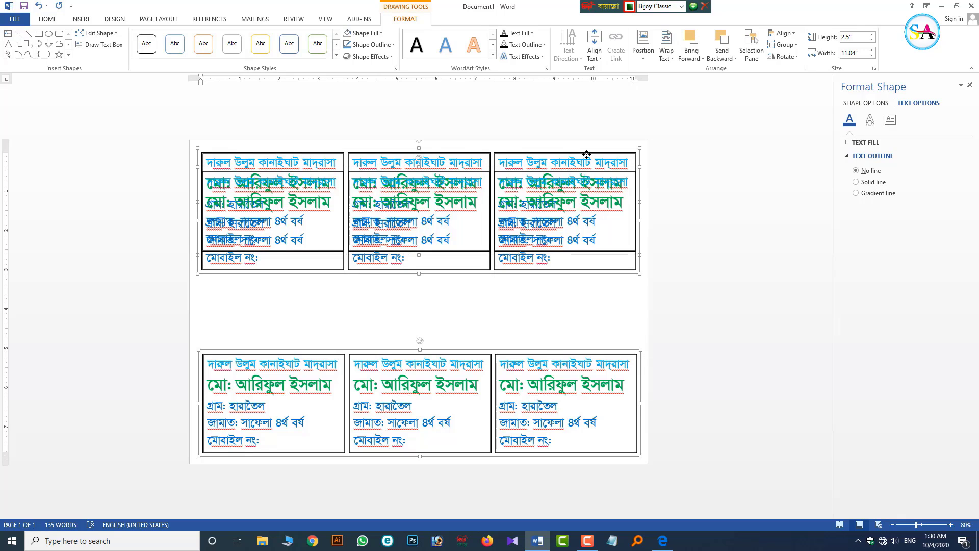
pyautogui.click(782, 33)
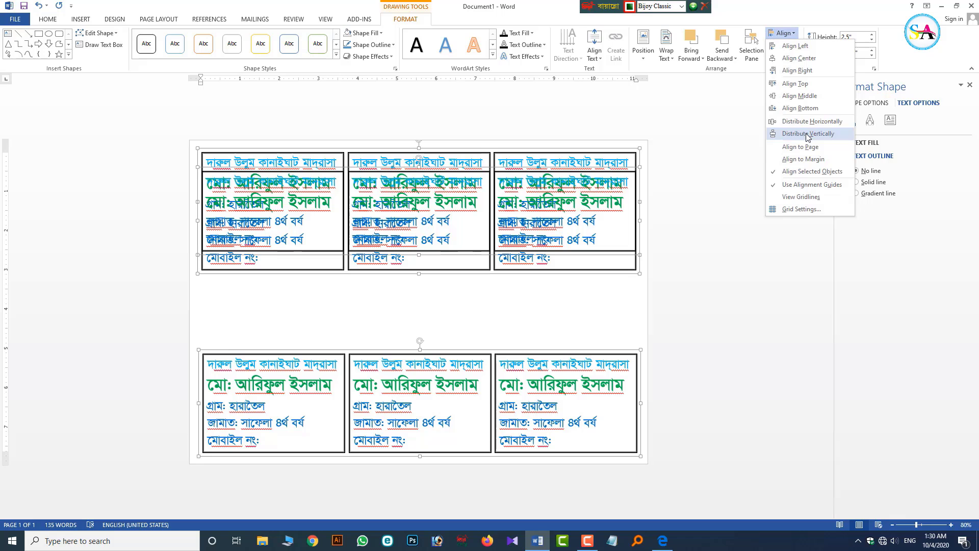
pyautogui.click(806, 134)
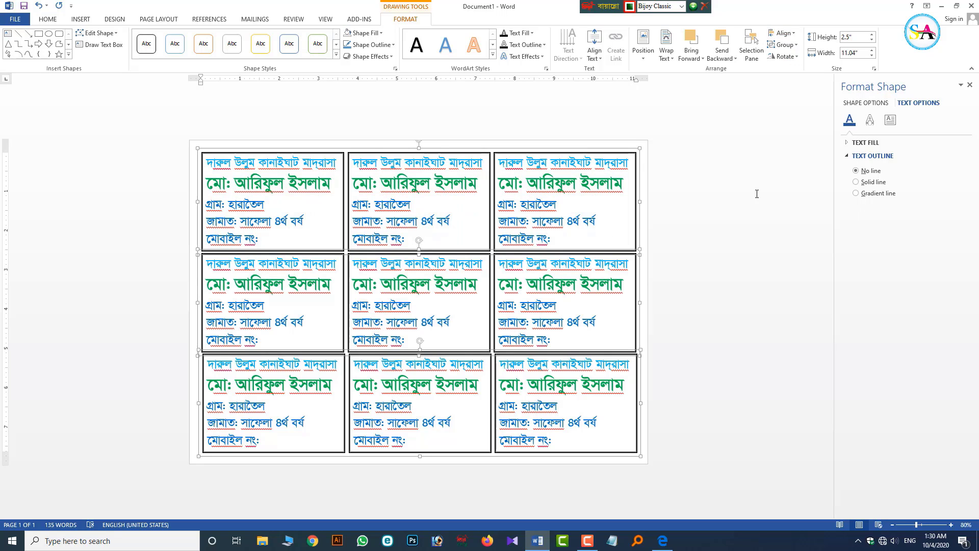
pyautogui.click(677, 260)
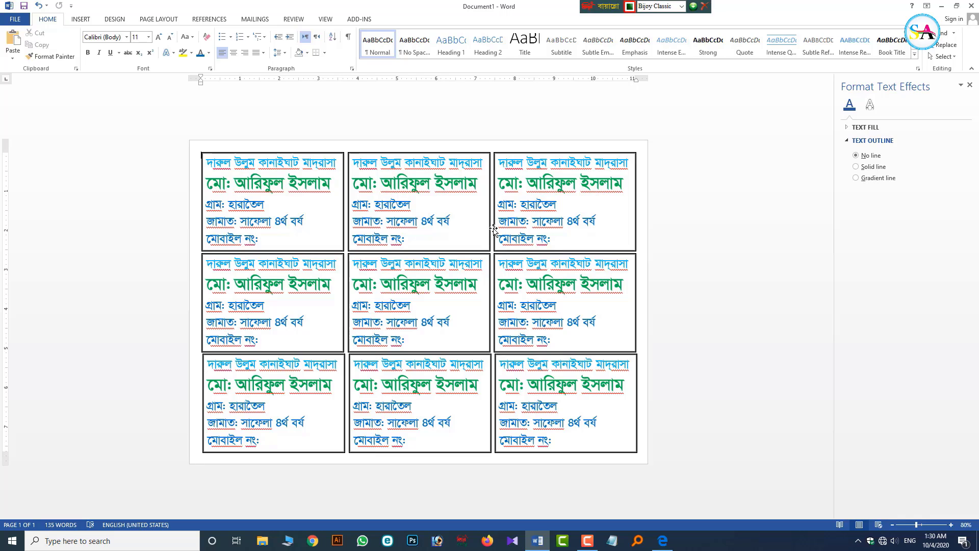
# - Select the top, middle and bottom rows and group them into one object
pyautogui.scroll(2, 507, 232)
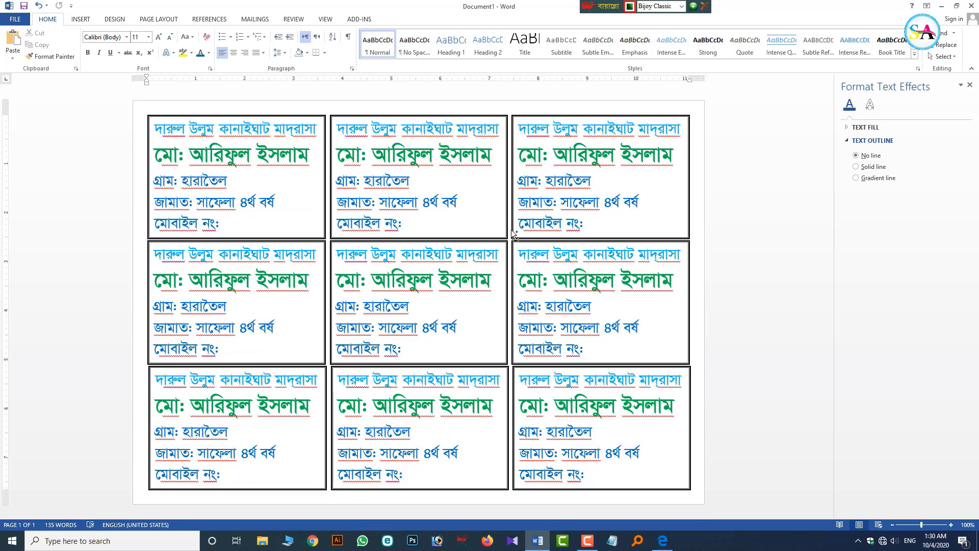
pyautogui.scroll(-1, 511, 228)
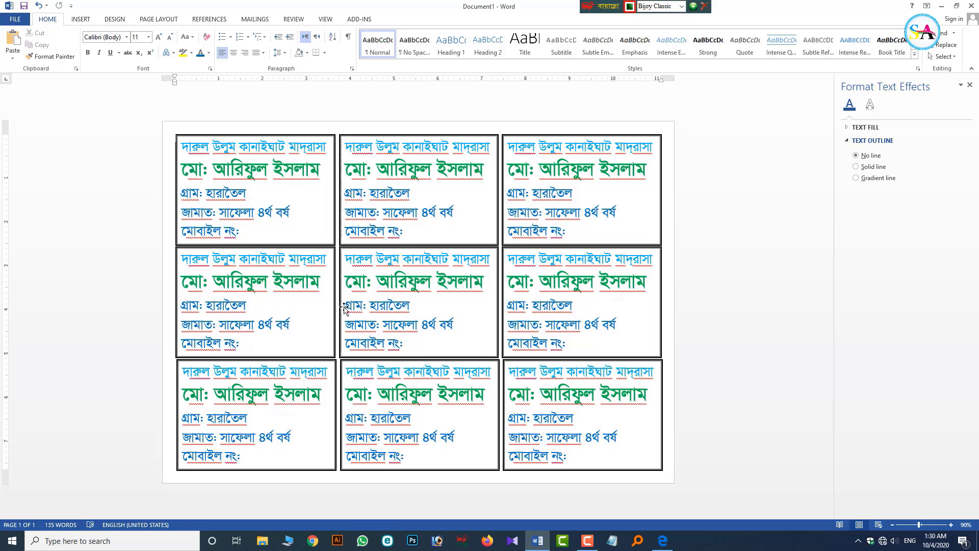
pyautogui.click(309, 137)
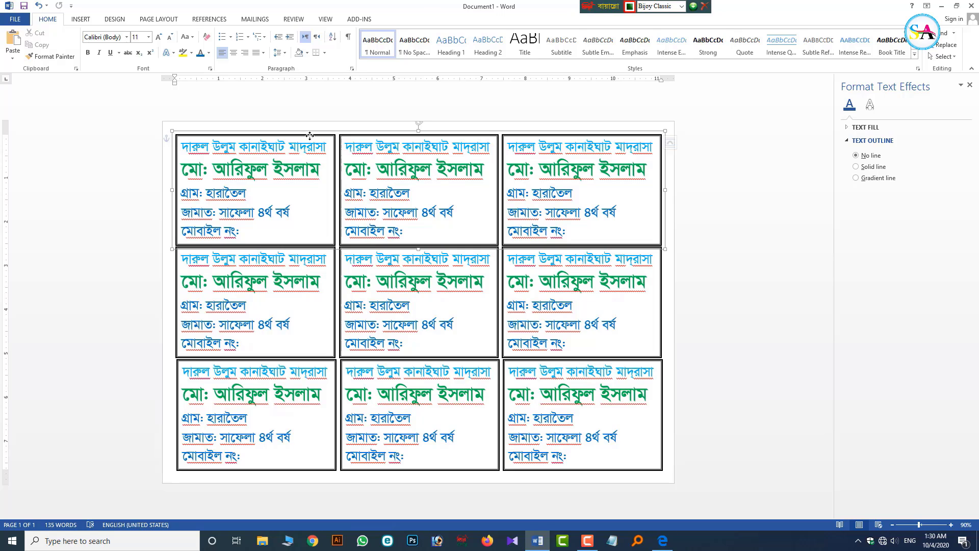
pyautogui.keyDown('shift'); pyautogui.click(166, 326); pyautogui.keyUp('shift')
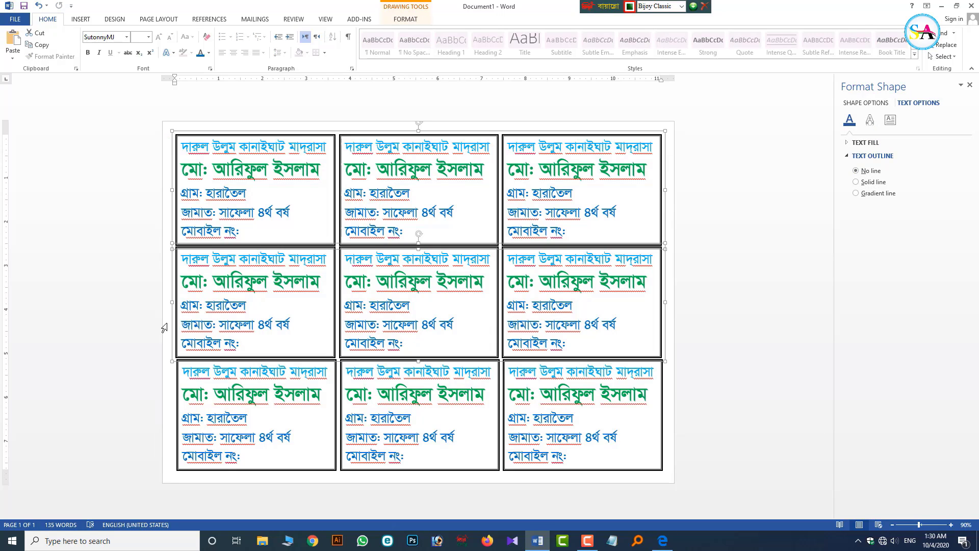
pyautogui.keyDown('shift'); pyautogui.click(329, 418); pyautogui.keyUp('shift')
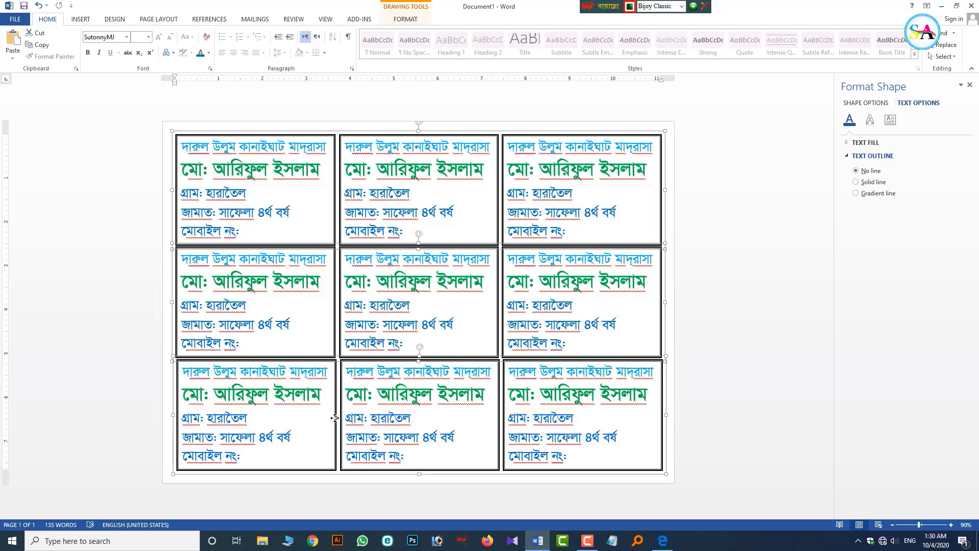
pyautogui.click(406, 19)
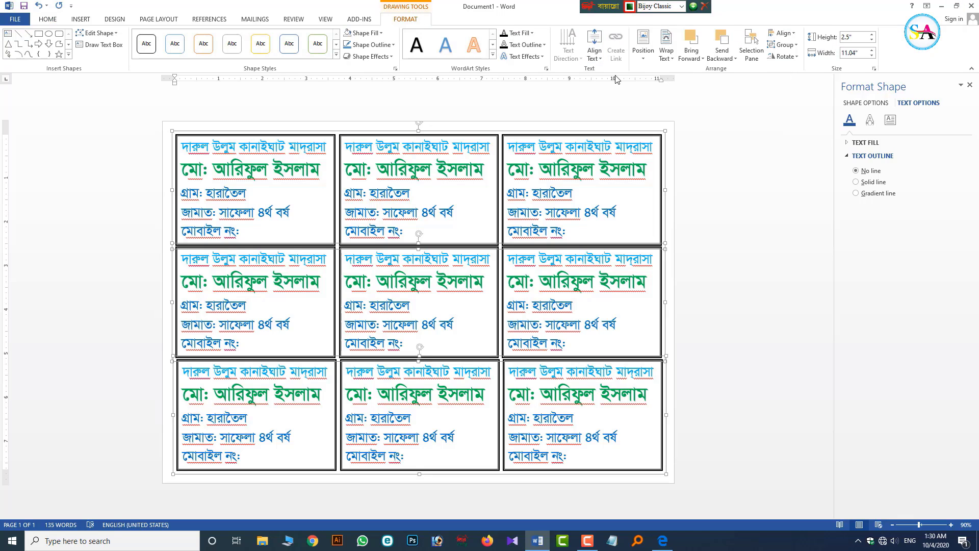
pyautogui.rightClick(451, 137)
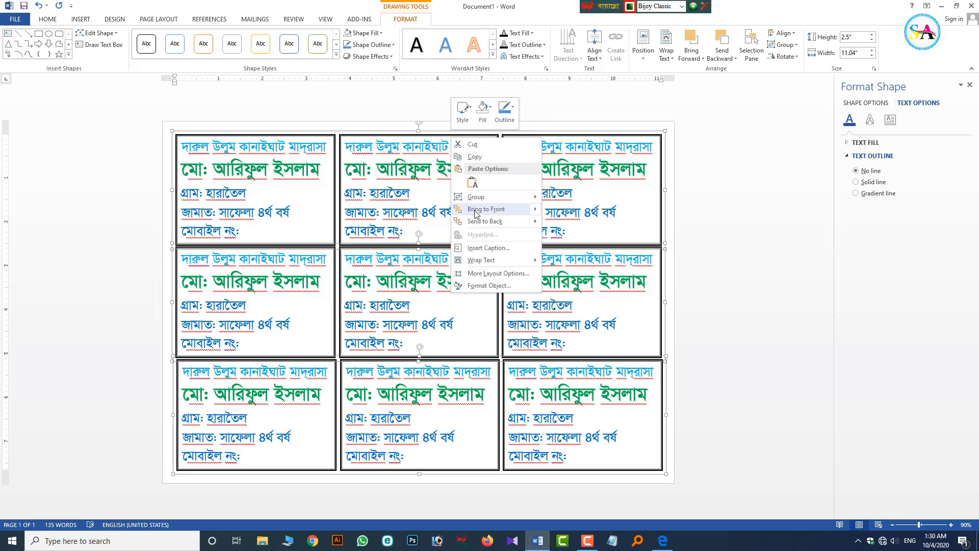
pyautogui.moveTo(477, 196)
pyautogui.click(560, 197)
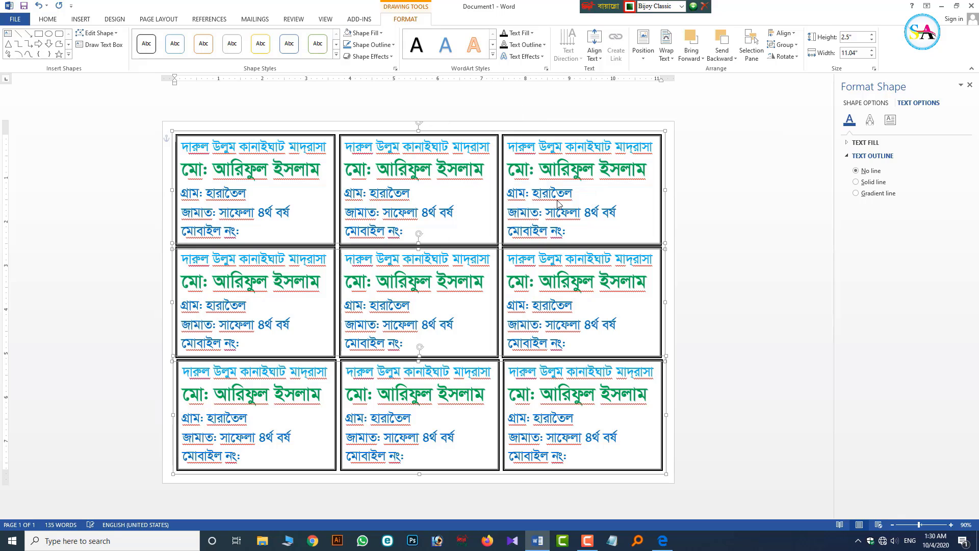
# - Align the grouped card grid left and position it on the page
pyautogui.click(712, 217)
pyautogui.click(594, 135)
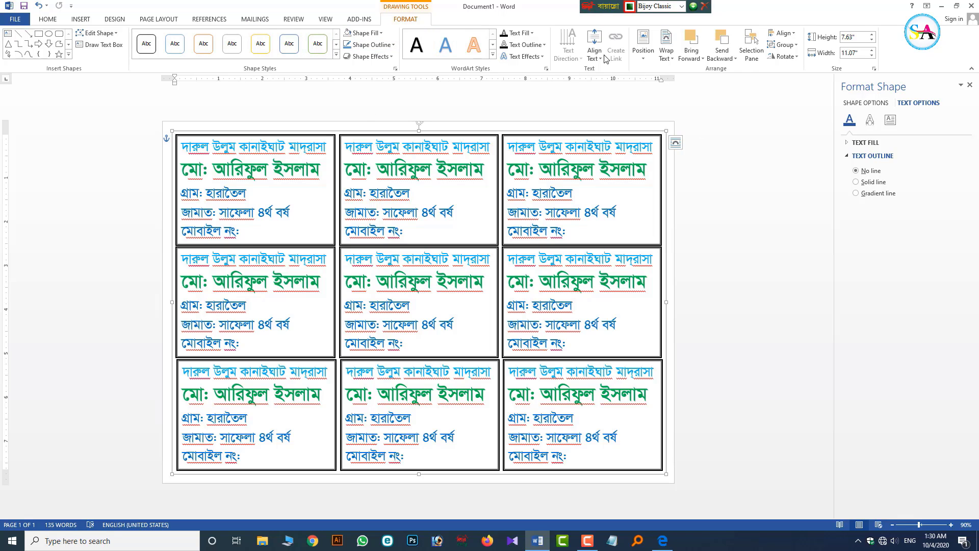
pyautogui.click(780, 33)
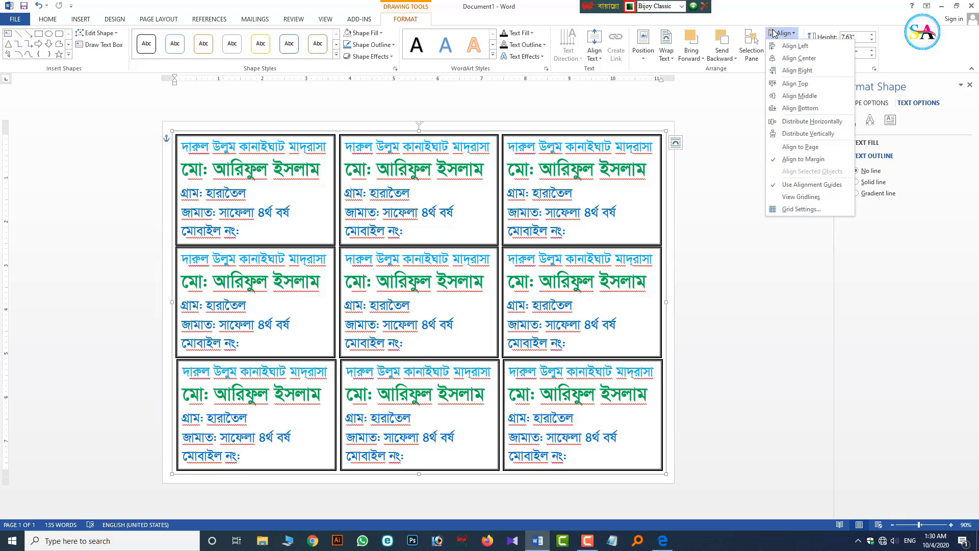
pyautogui.click(789, 46)
pyautogui.click(780, 33)
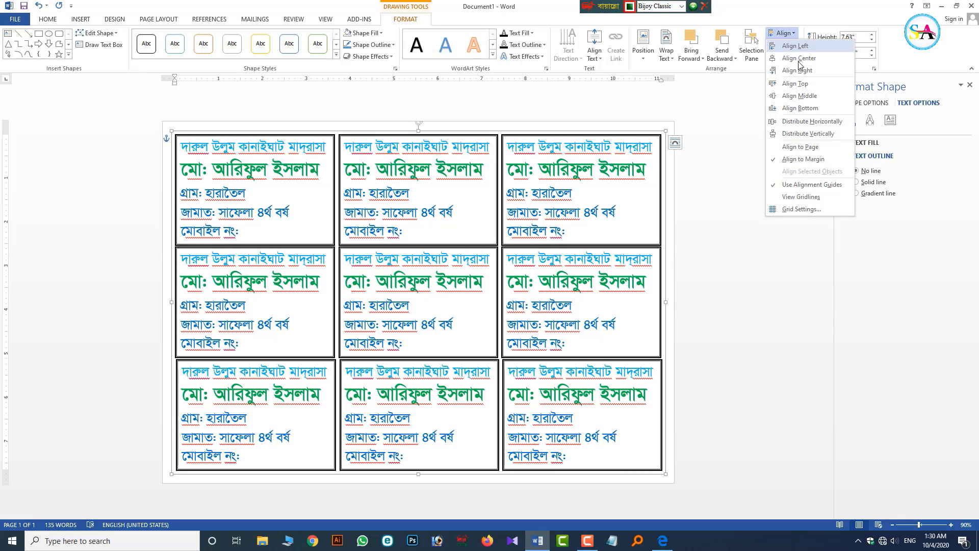
pyautogui.click(803, 102)
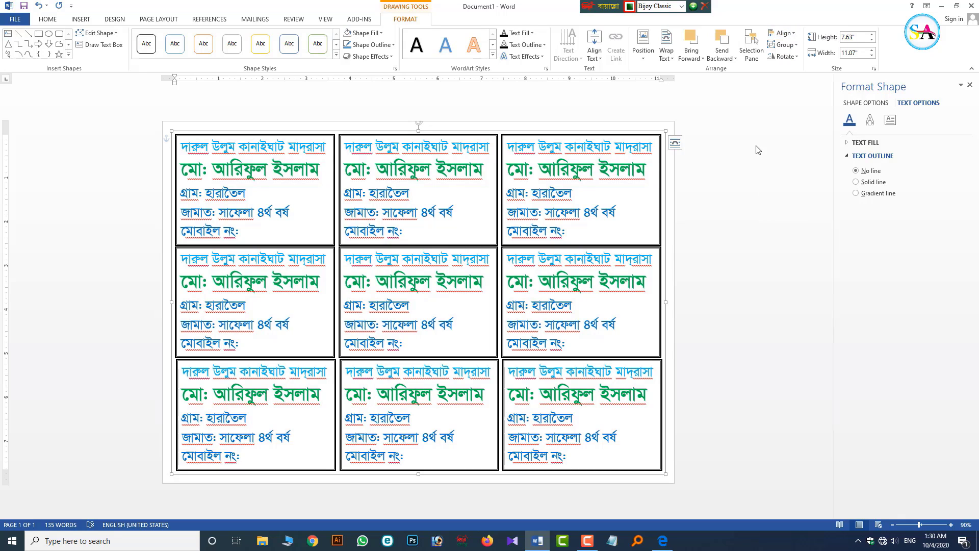
pyautogui.click(666, 181)
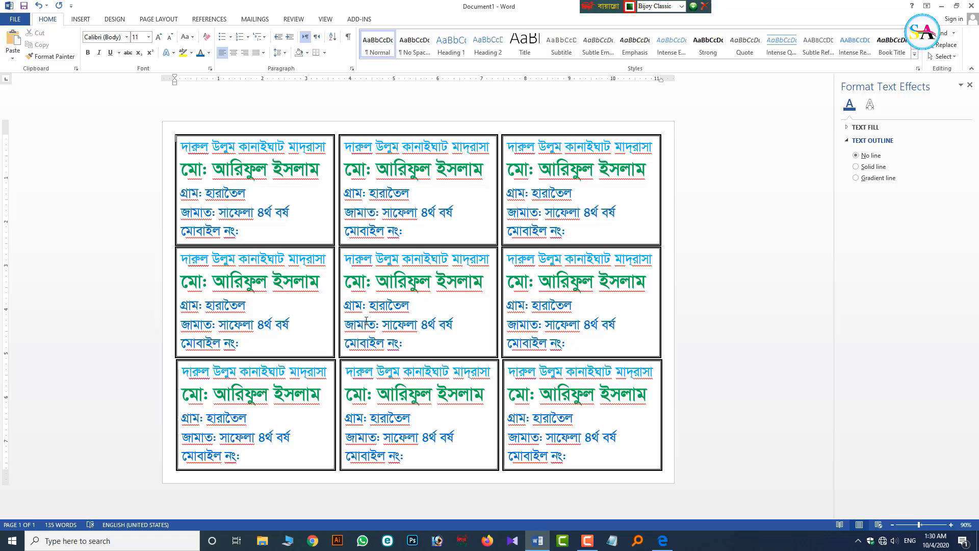
pyautogui.keyDown('ctrl'); pyautogui.scroll(9, 413, 350); pyautogui.keyUp('ctrl')
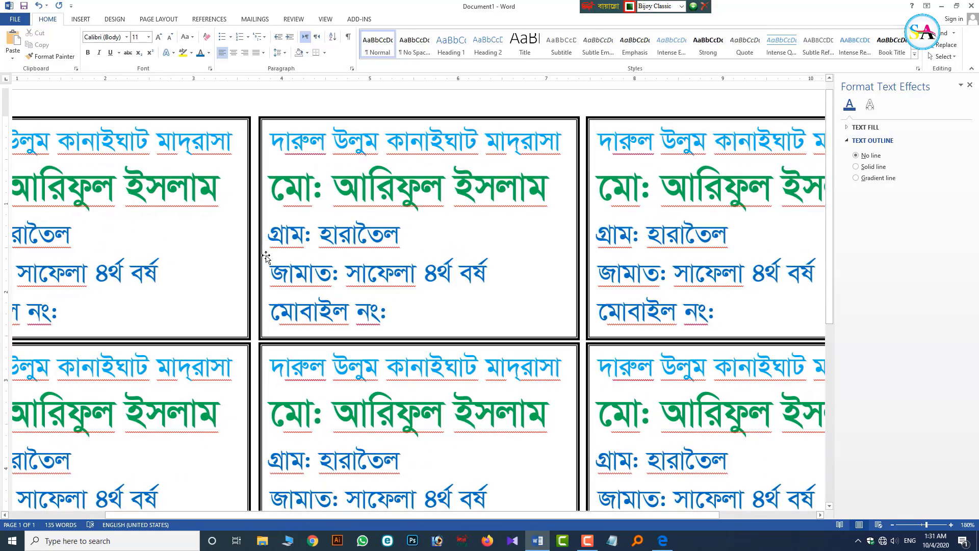
pyautogui.keyDown('ctrl'); pyautogui.scroll(3, 584, 348); pyautogui.keyUp('ctrl')
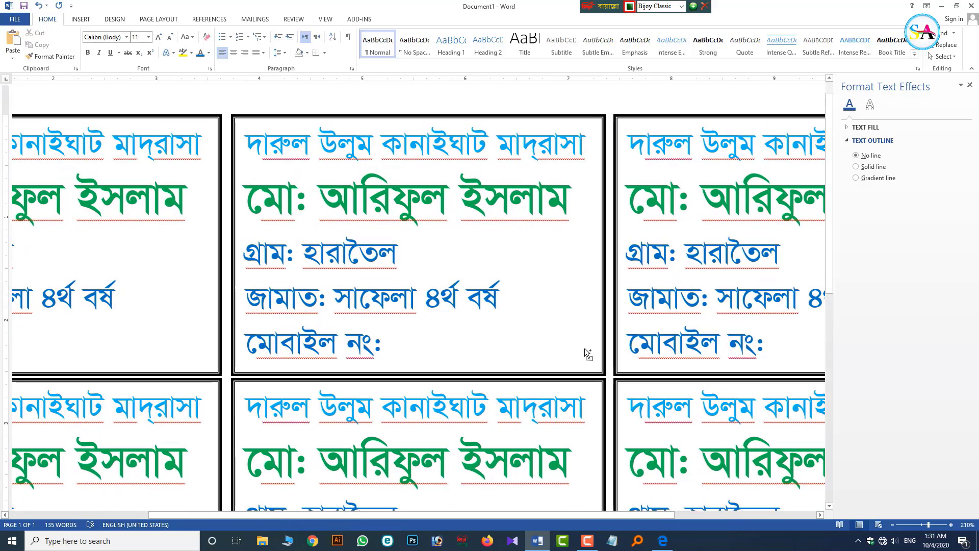
pyautogui.keyDown('ctrl'); pyautogui.scroll(3, 606, 396); pyautogui.keyUp('ctrl')
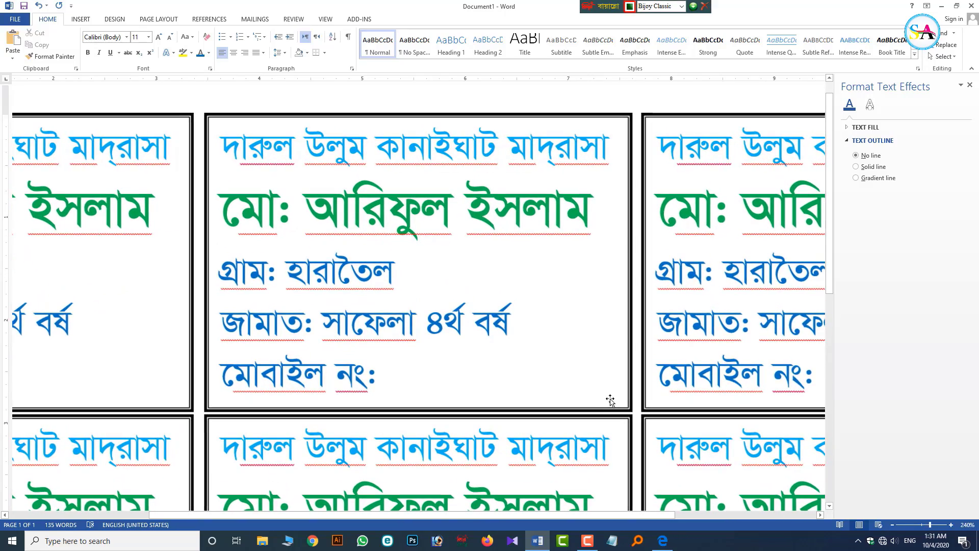
pyautogui.keyDown('ctrl'); pyautogui.scroll(-4, 616, 415); pyautogui.keyUp('ctrl')
pyautogui.keyDown('ctrl'); pyautogui.scroll(-5, 572, 394); pyautogui.keyUp('ctrl')
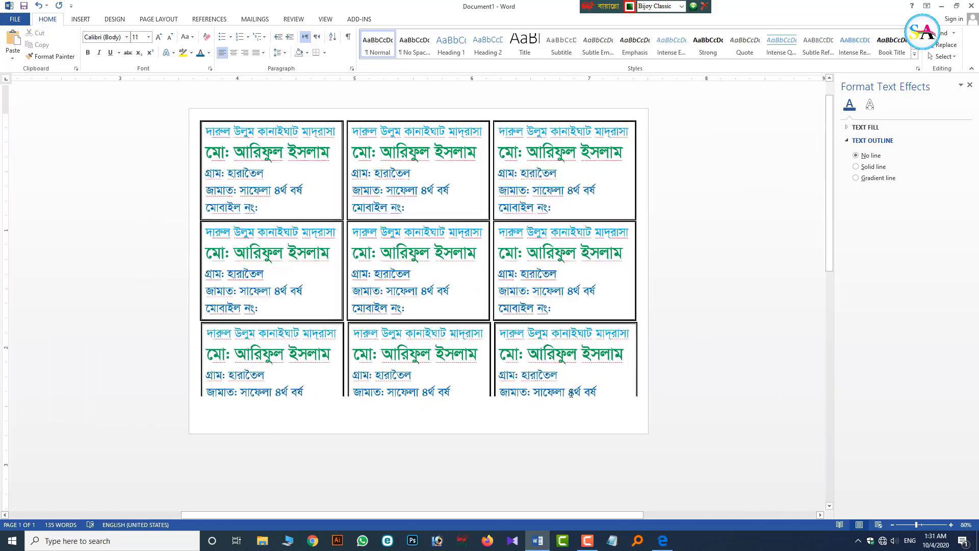
pyautogui.keyDown('ctrl'); pyautogui.scroll(1, 491, 271); pyautogui.keyUp('ctrl')
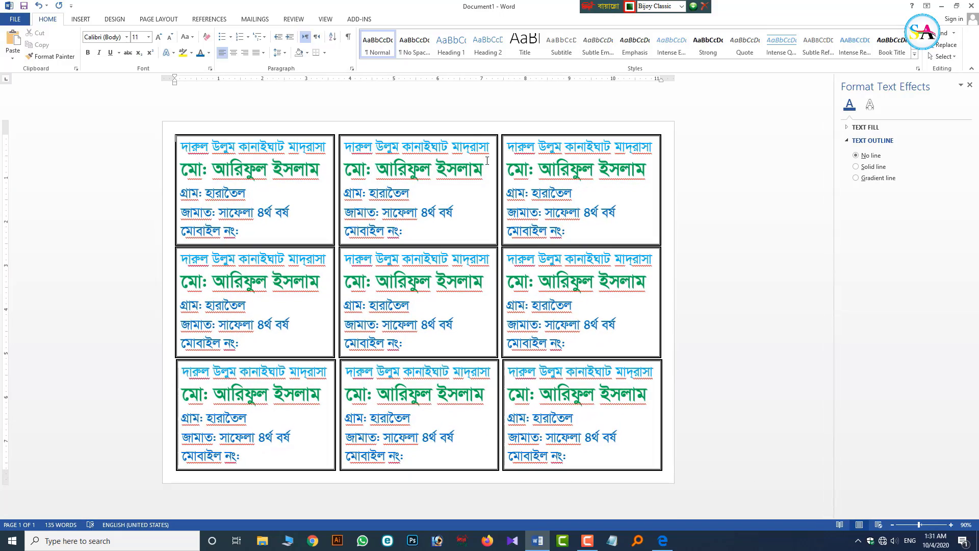
# - Lower the card grid's outline width from 3 pt to 2 pt through More Lines
pyautogui.click(473, 137)
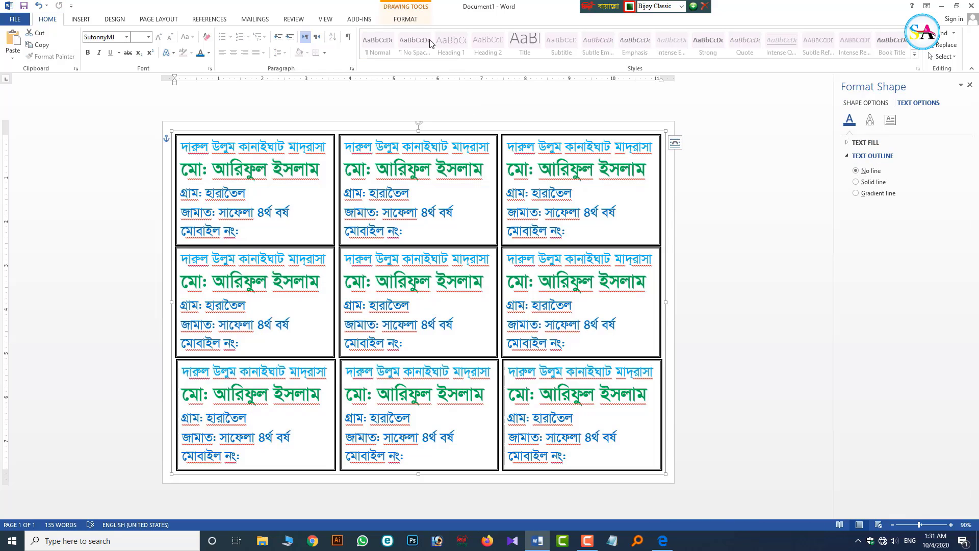
pyautogui.click(413, 20)
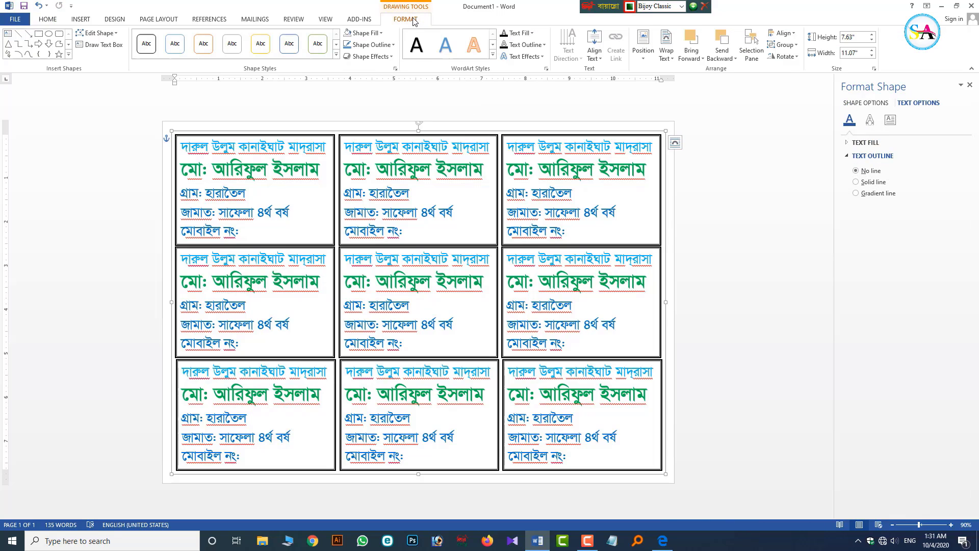
pyautogui.click(369, 45)
pyautogui.moveTo(388, 162)
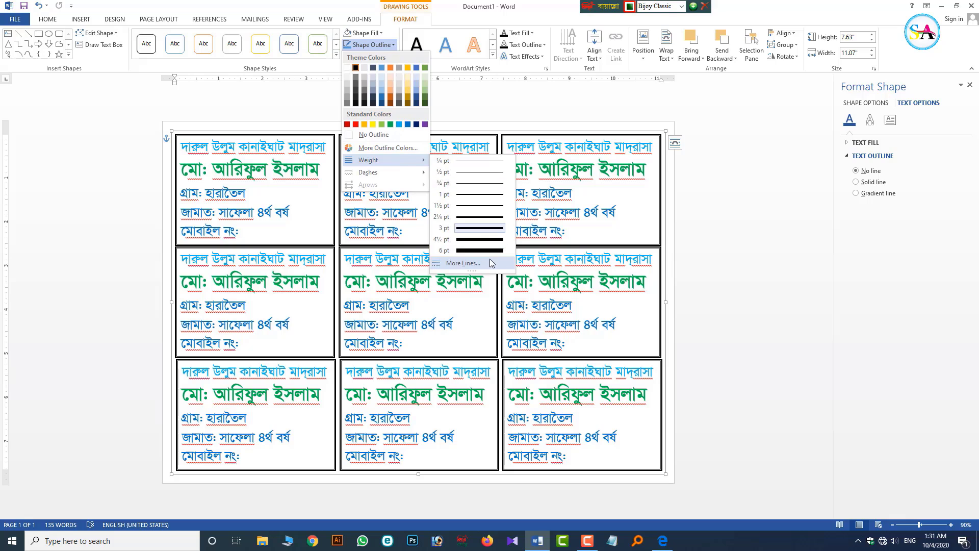
pyautogui.click(492, 263)
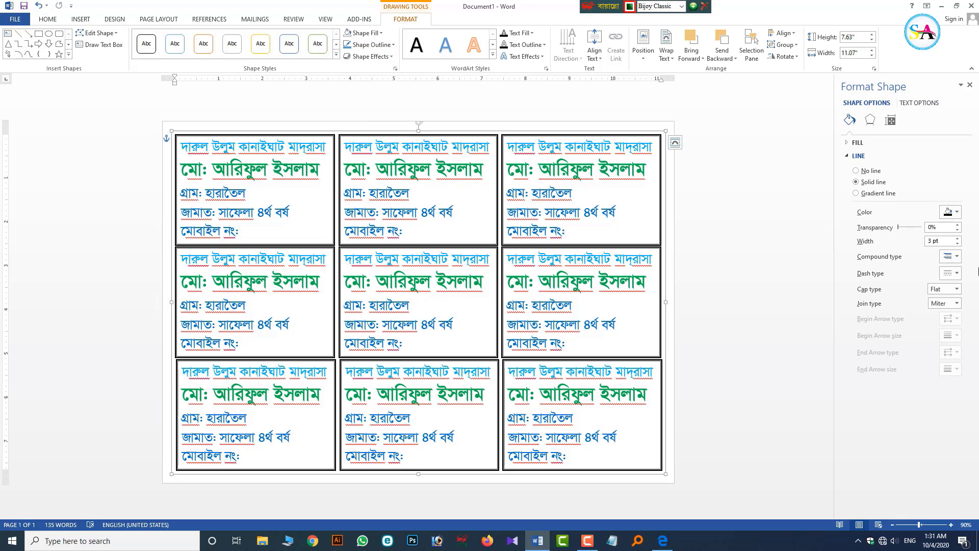
pyautogui.click(961, 246)
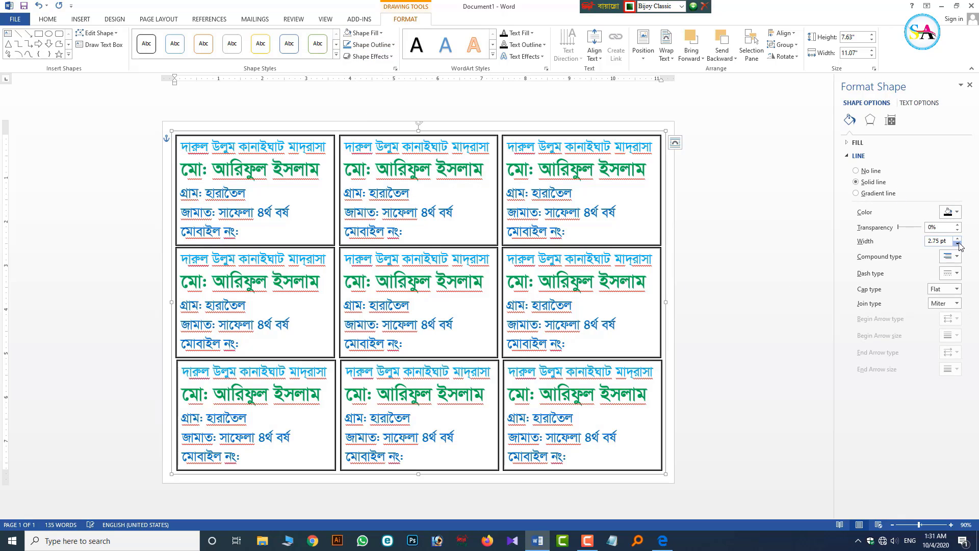
pyautogui.click(960, 245)
pyautogui.click(960, 245)
pyautogui.click(960, 245)
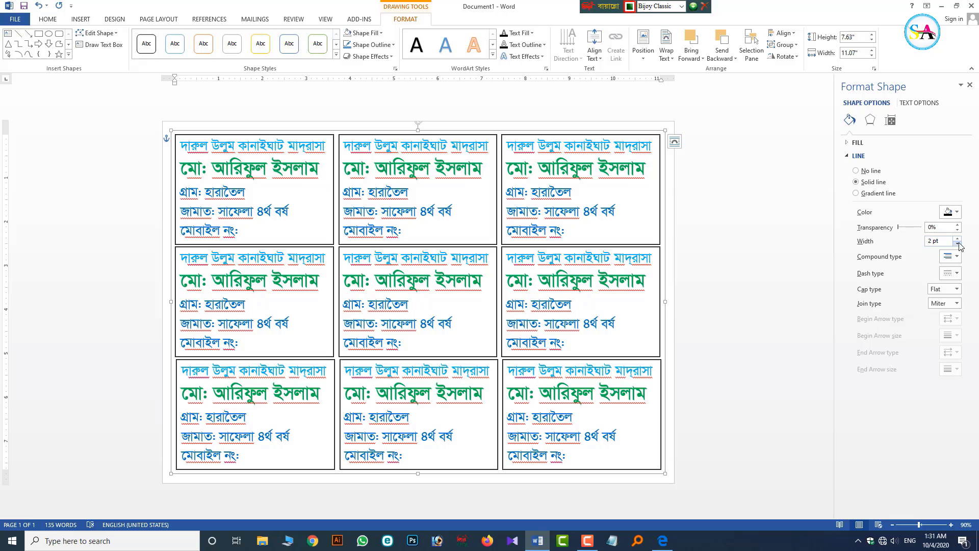
pyautogui.click(778, 346)
pyautogui.keyDown('ctrl'); pyautogui.scroll(3, 714, 374); pyautogui.keyUp('ctrl')
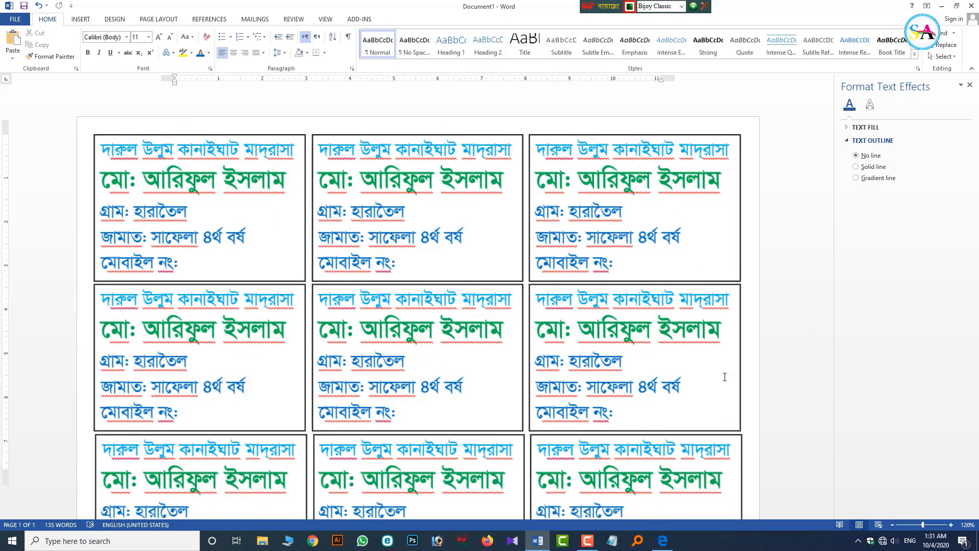
# - Zoom in to check the borders, then close the Format Text Effects pane
pyautogui.keyDown('ctrl'); pyautogui.scroll(5, 543, 263); pyautogui.keyUp('ctrl')
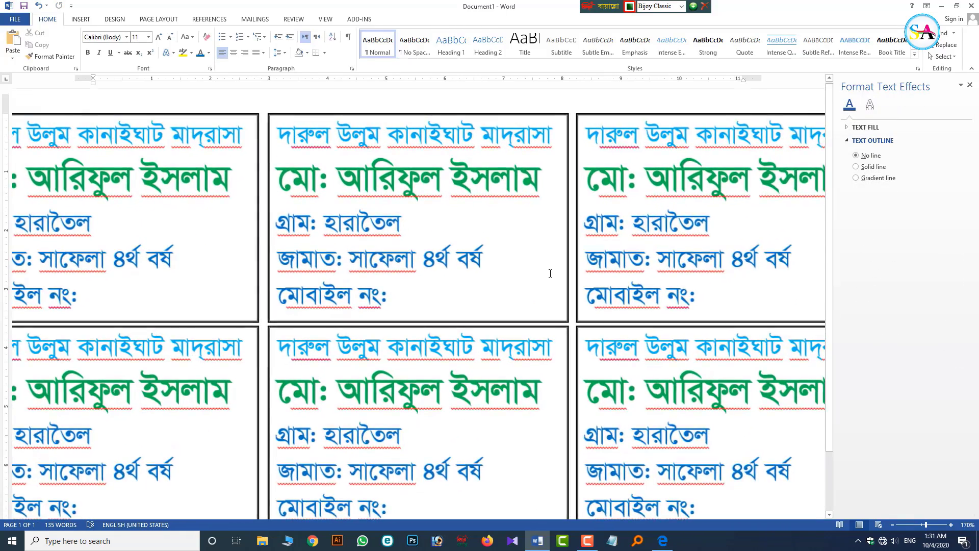
pyautogui.keyDown('ctrl'); pyautogui.scroll(-8, 559, 281); pyautogui.keyUp('ctrl')
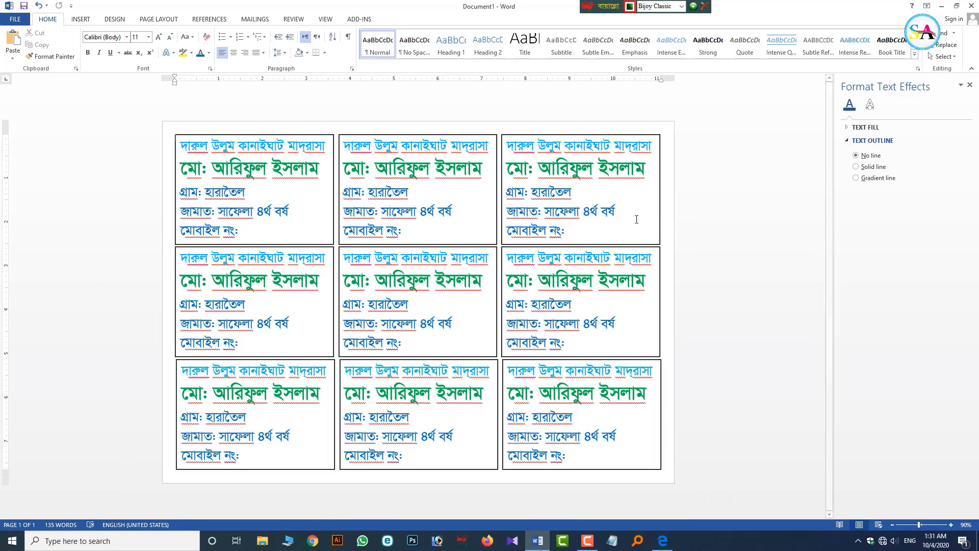
pyautogui.click(969, 85)
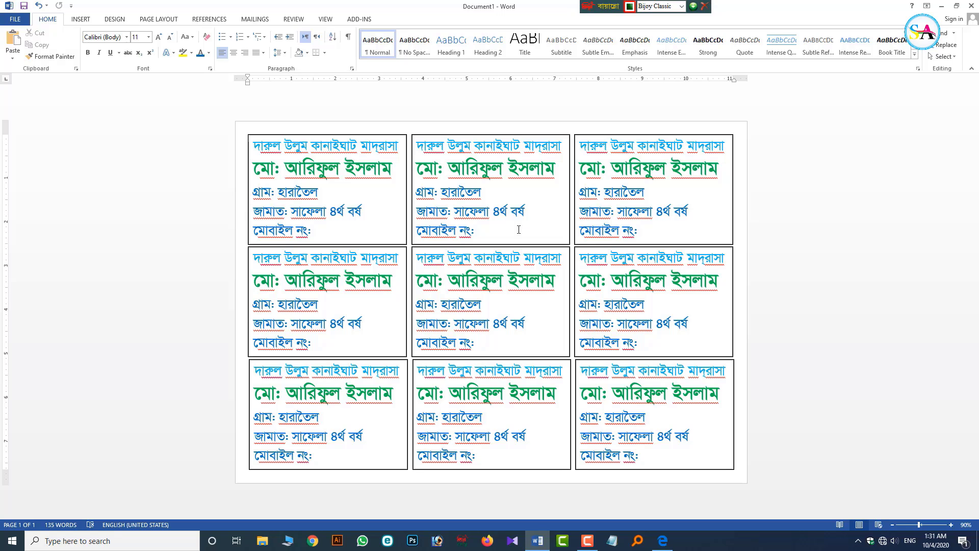
# - Start Save As and choose the Desktop as the save location
pyautogui.click(20, 21)
pyautogui.click(21, 123)
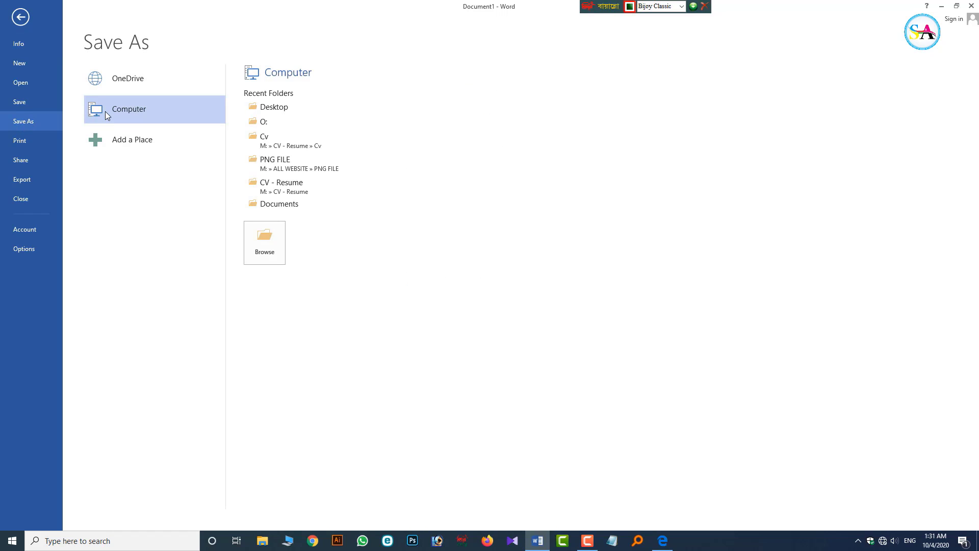
pyautogui.click(267, 239)
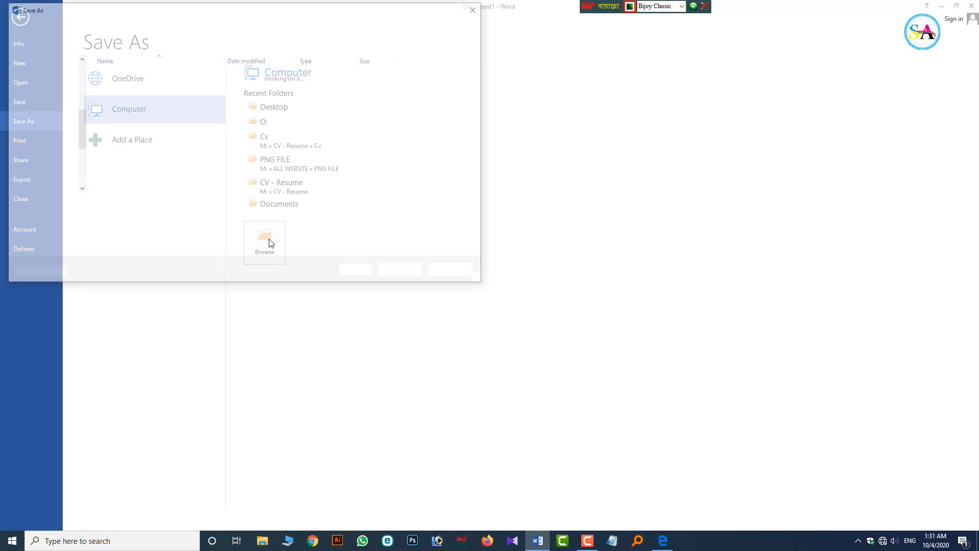
pyautogui.click(41, 88)
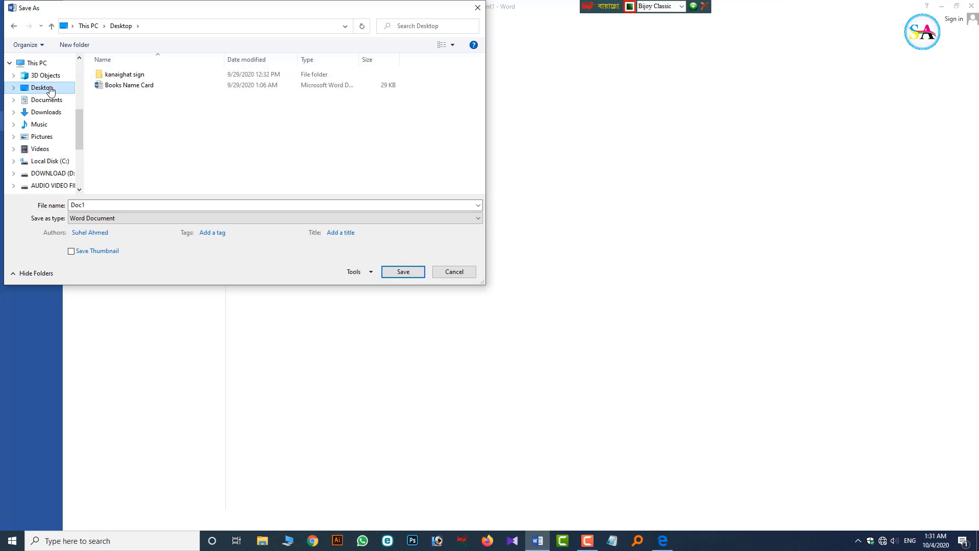
# - Name the file 'Student Card 1' in English input and save it
pyautogui.doubleClick(103, 207)
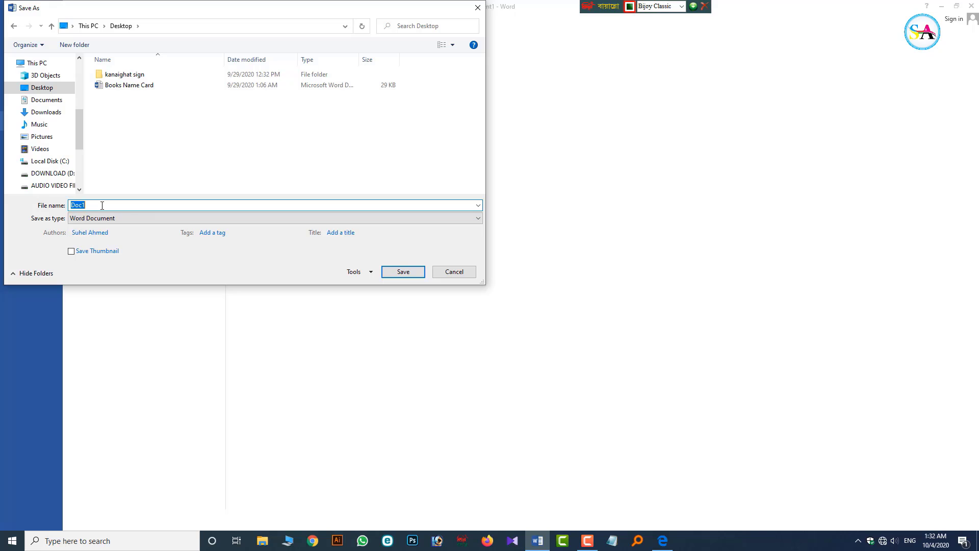
pyautogui.hotkey('ctrl', 'alt', 'b')
pyautogui.write('Studesn')
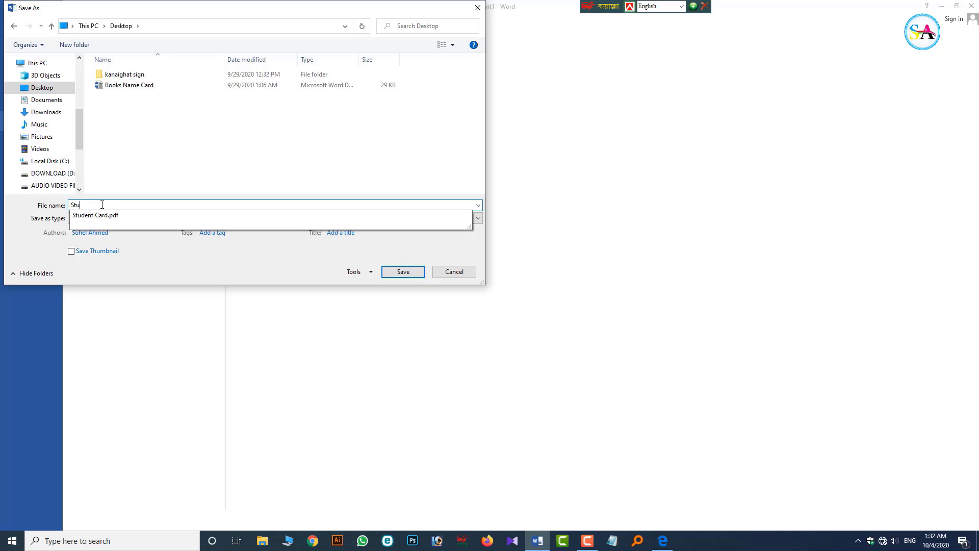
pyautogui.press('BackSpace')
pyautogui.press('BackSpace')
pyautogui.write('nt Card')
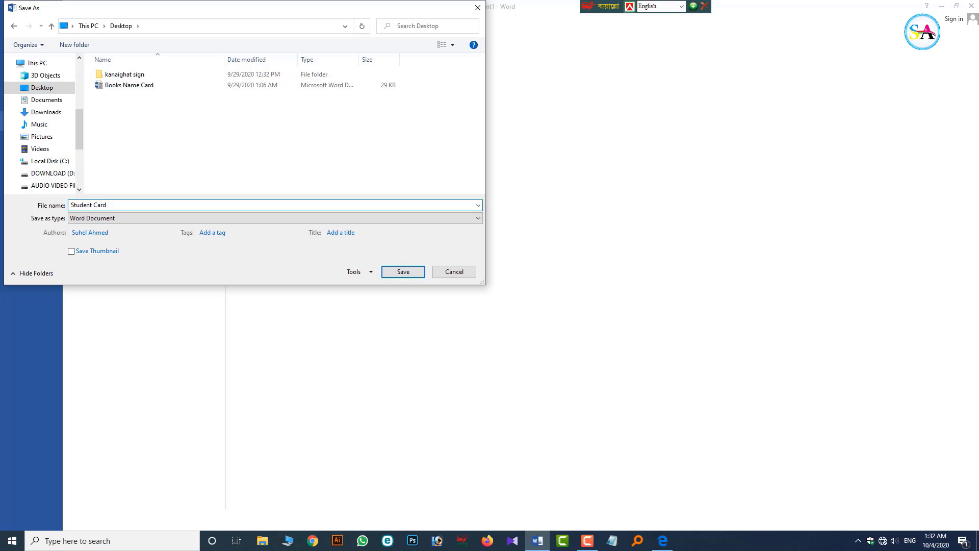
pyautogui.write(' m')
pyautogui.press('BackSpace')
pyautogui.write('1')
pyautogui.click(403, 271)
pyautogui.click(385, 226)
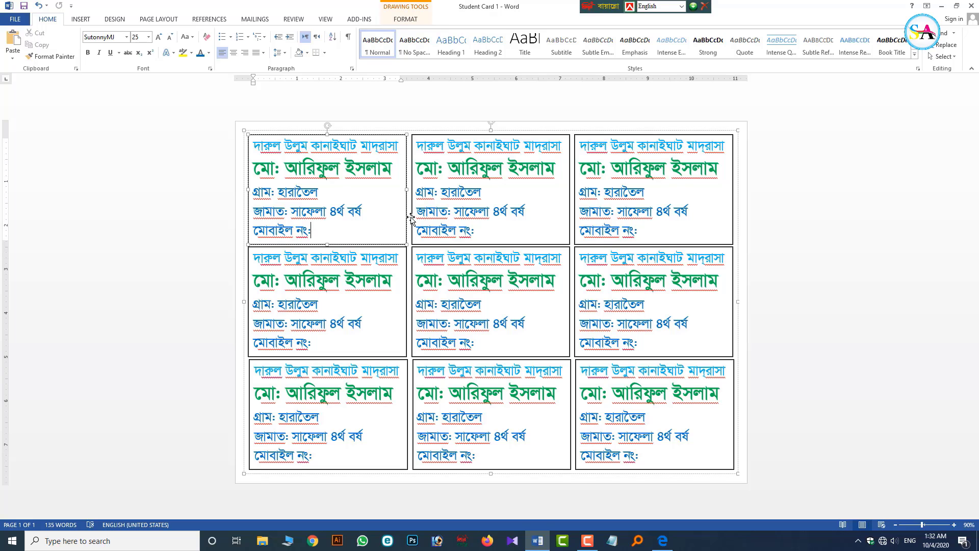
# - Export the nine-card grid as the PDF 'Student Card 1' to the Desktop
pyautogui.click(744, 304)
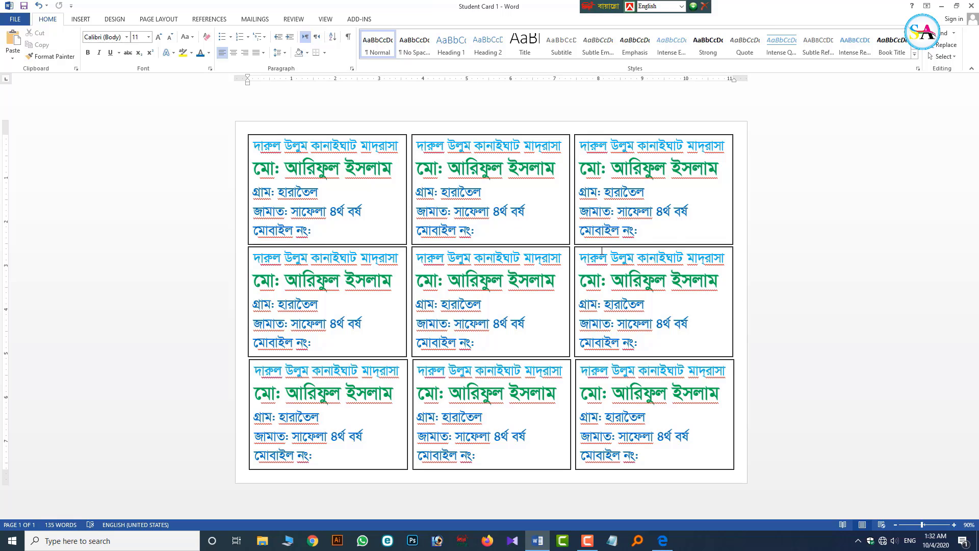
pyautogui.click(15, 19)
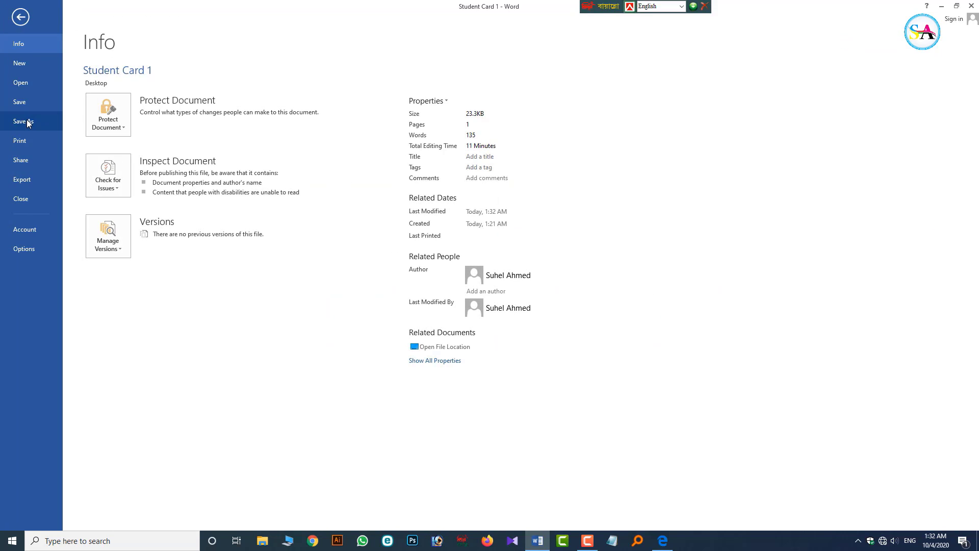
pyautogui.click(20, 179)
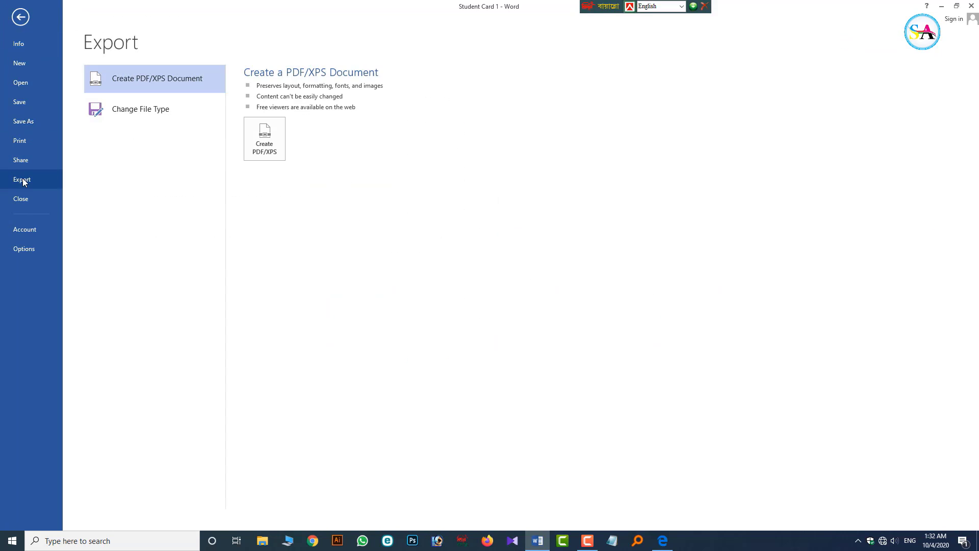
pyautogui.click(261, 141)
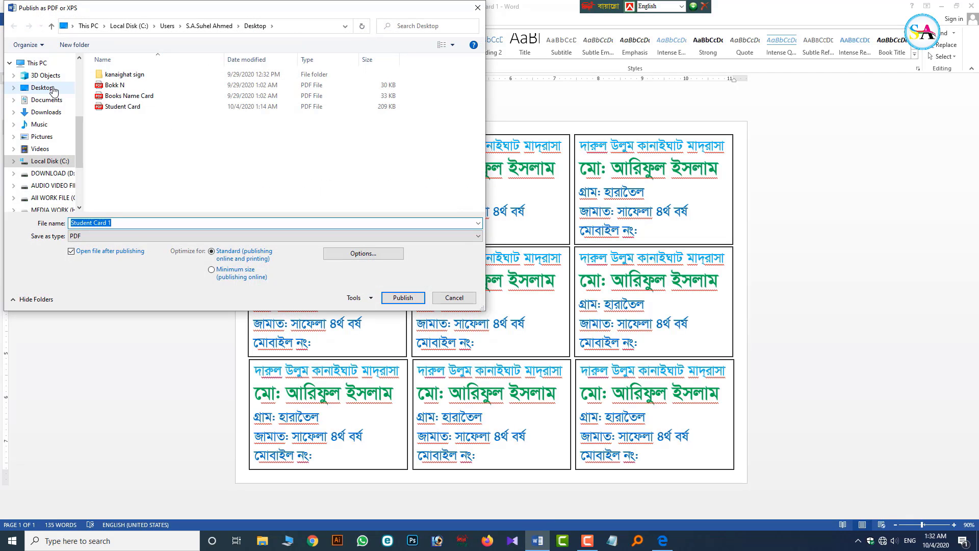
pyautogui.click(43, 87)
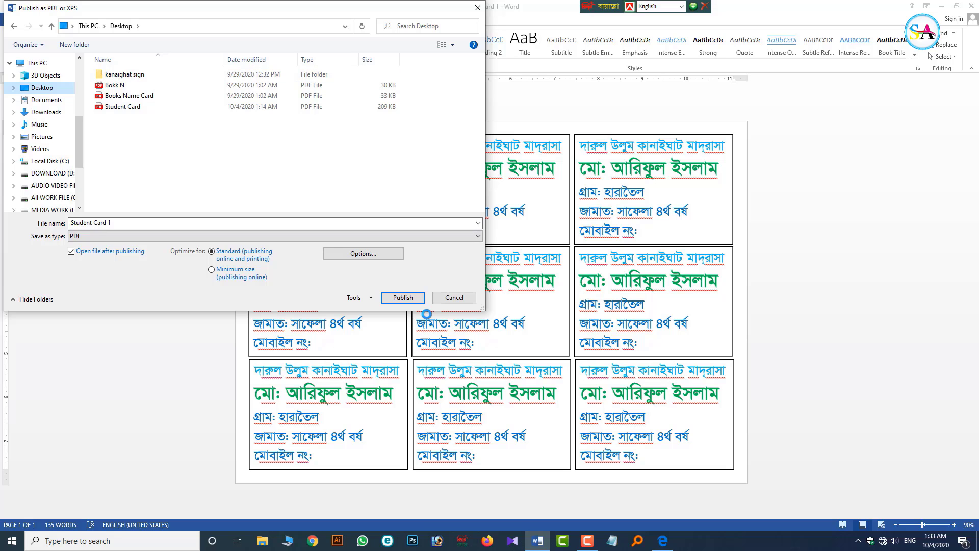
pyautogui.click(403, 298)
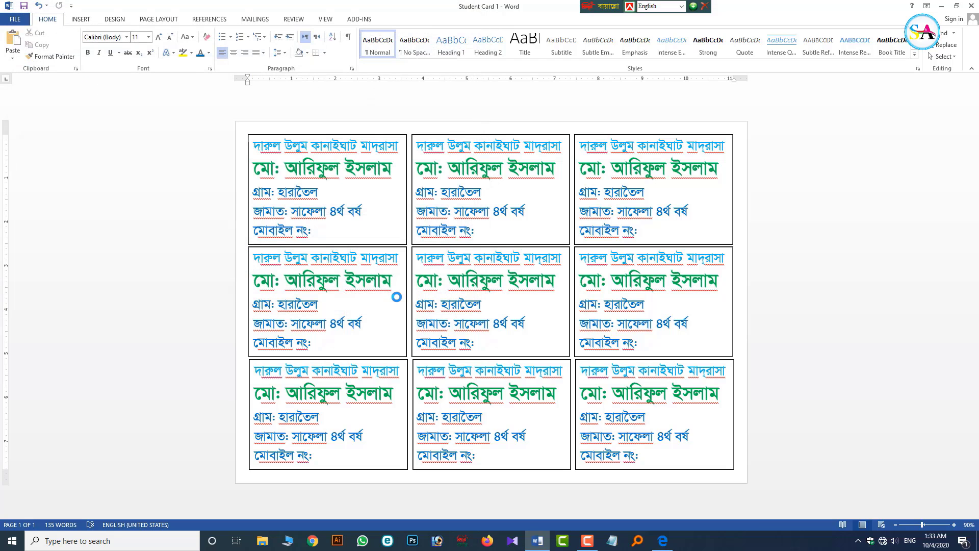